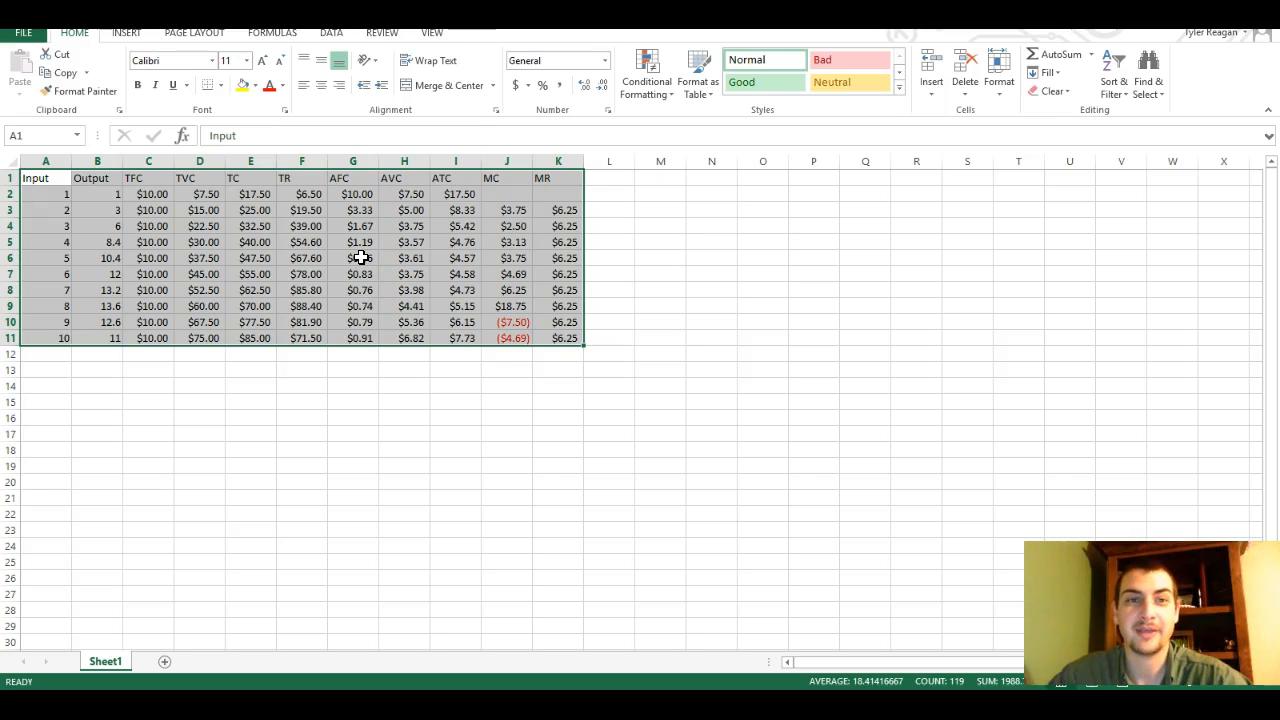
Insert a 2-D line chart of the TFC, TVC, TC and TR columns, C1:F11
left_click(292, 245)
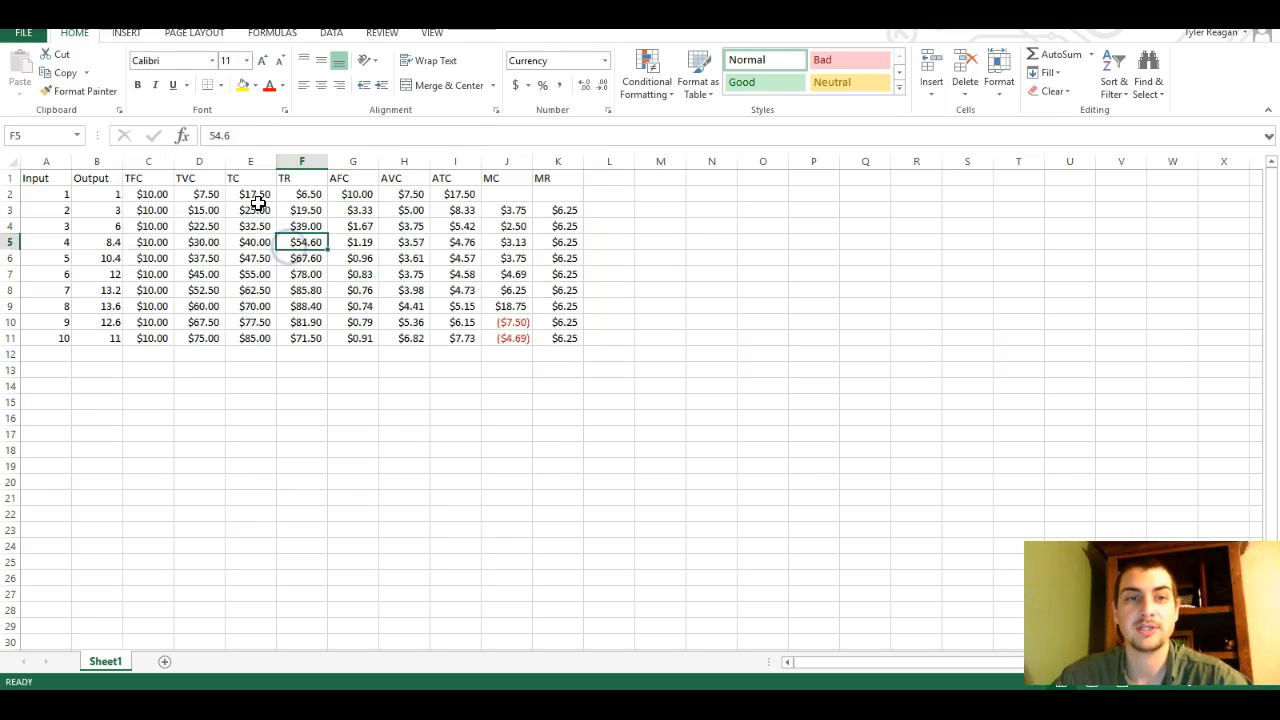
left_click_drag(137, 177, 298, 336)
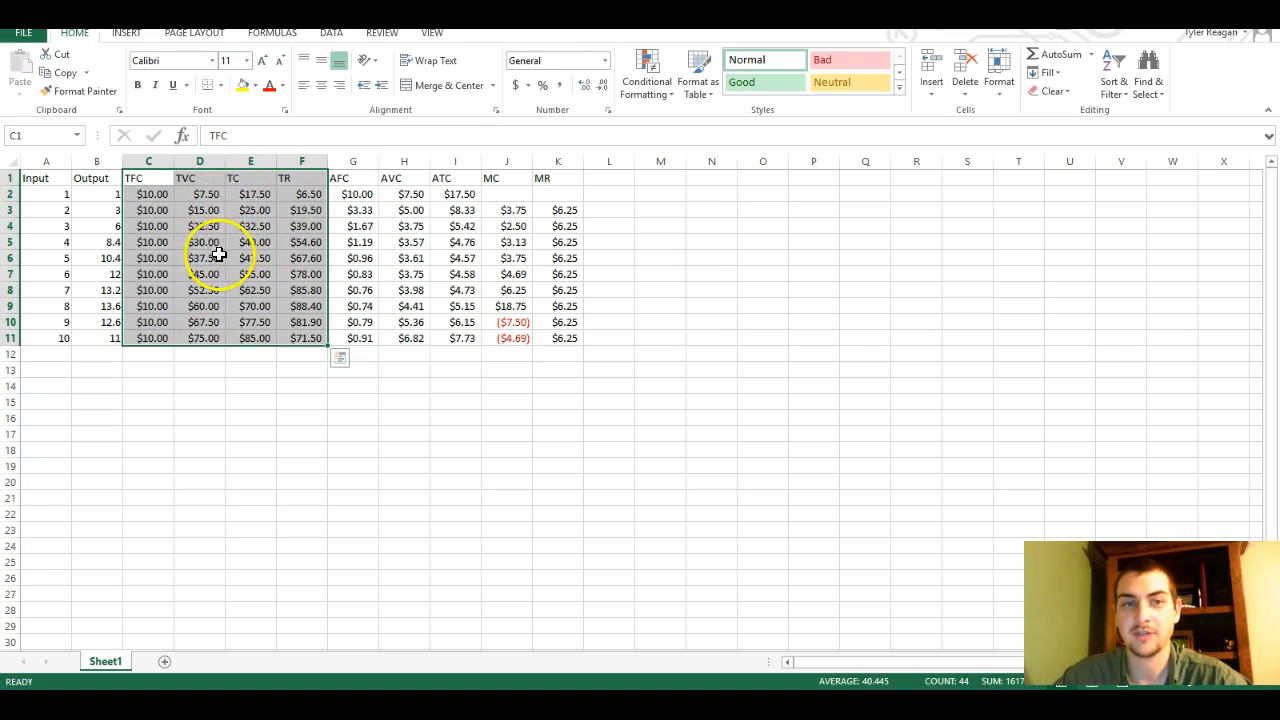
left_click(126, 36)
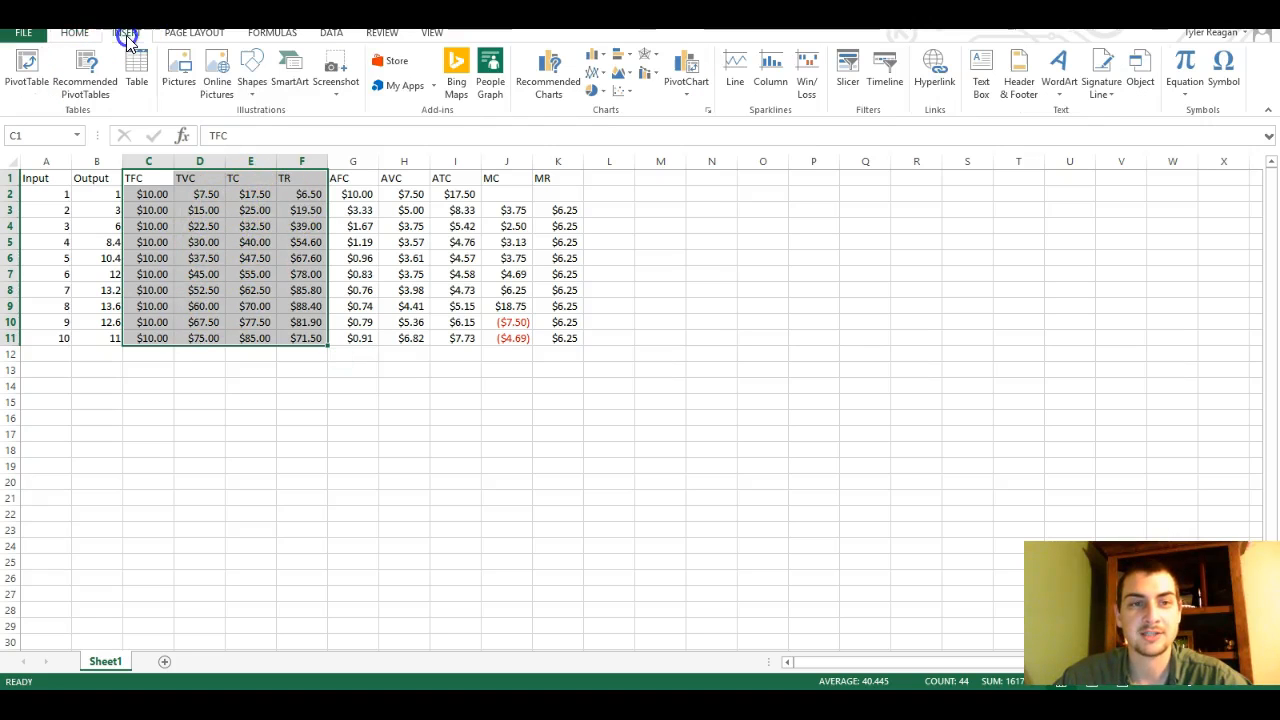
left_click(596, 78)
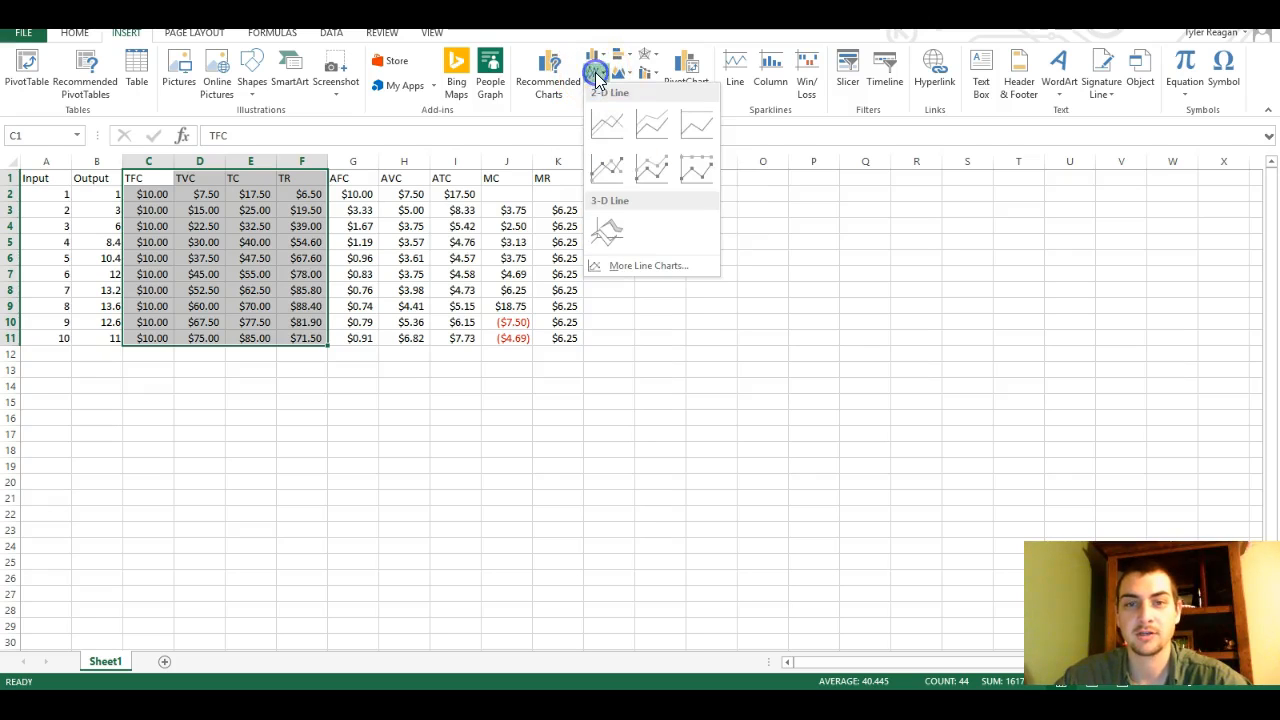
left_click(598, 128)
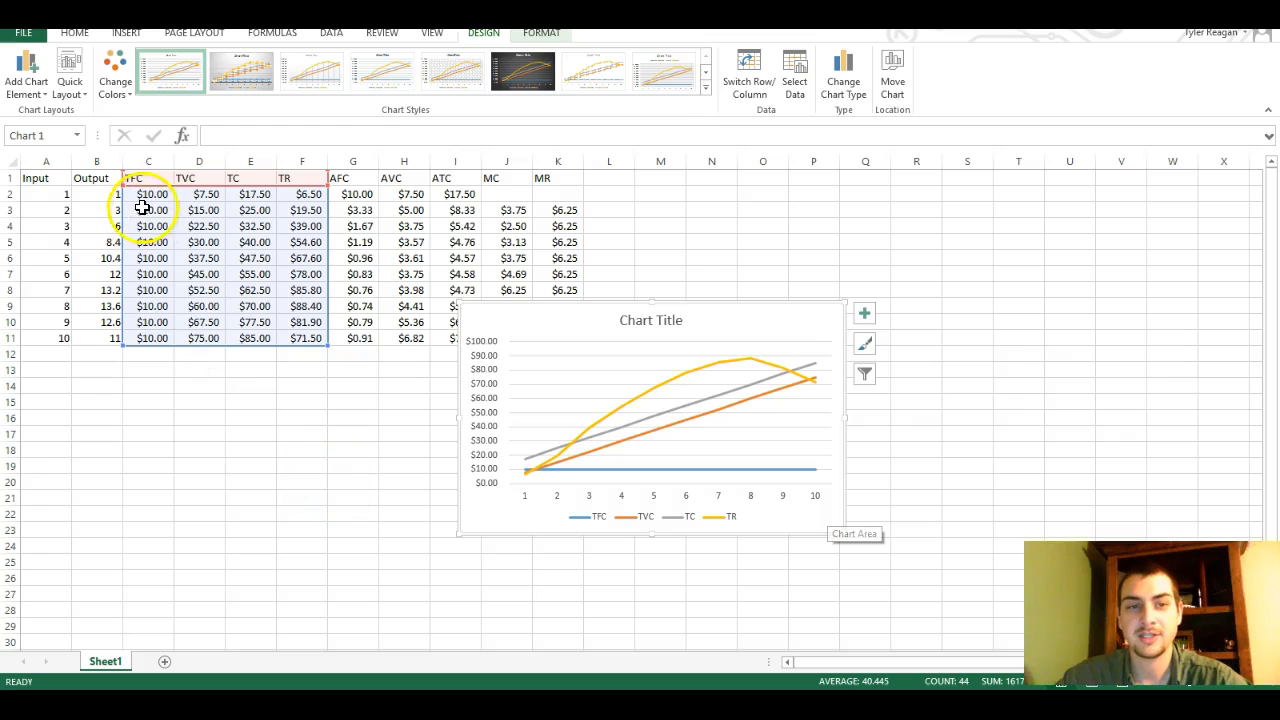
Set the chart's horizontal axis labels to the Output values in B2:B11
left_click_drag(143, 208, 161, 337)
left_click(651, 499)
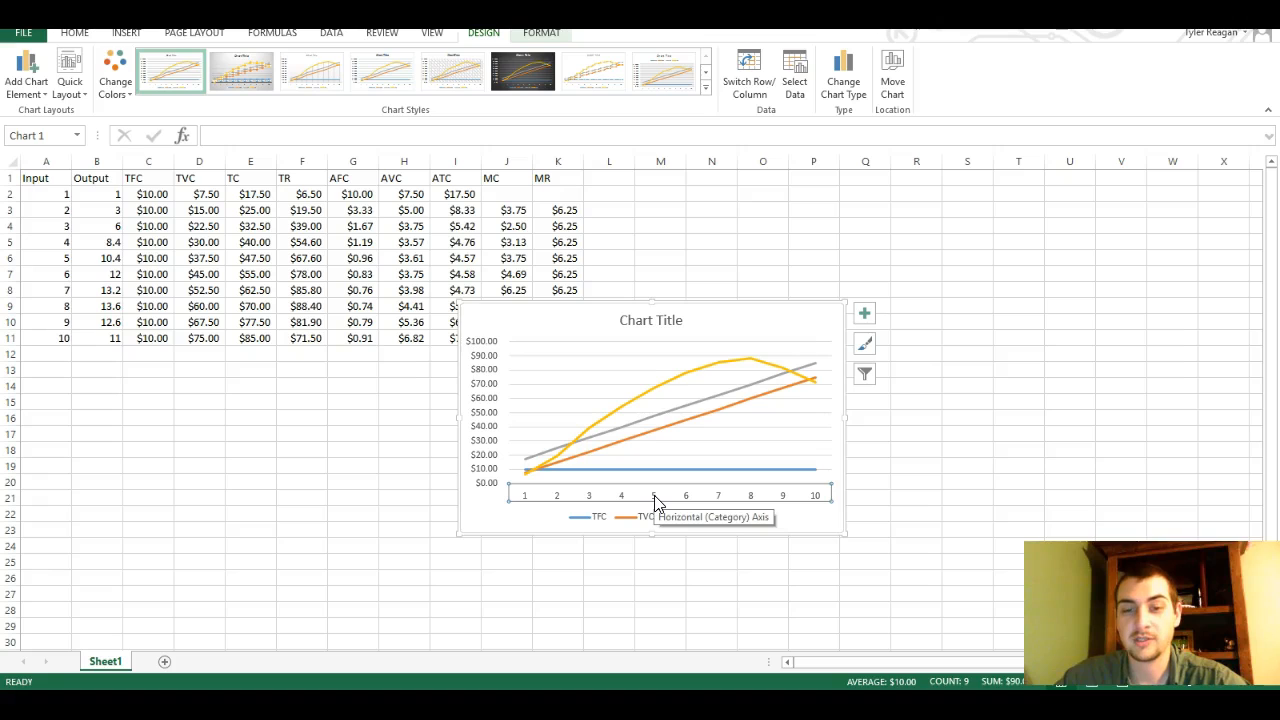
right_click(655, 503)
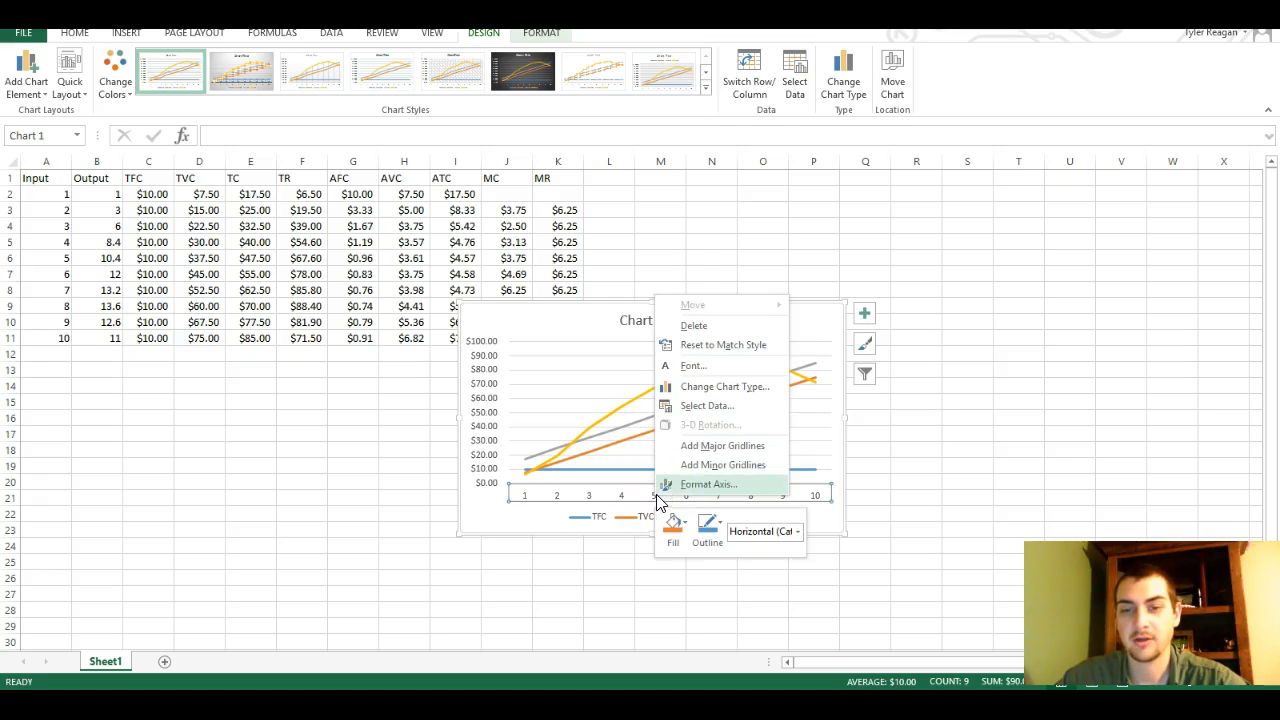
left_click(712, 406)
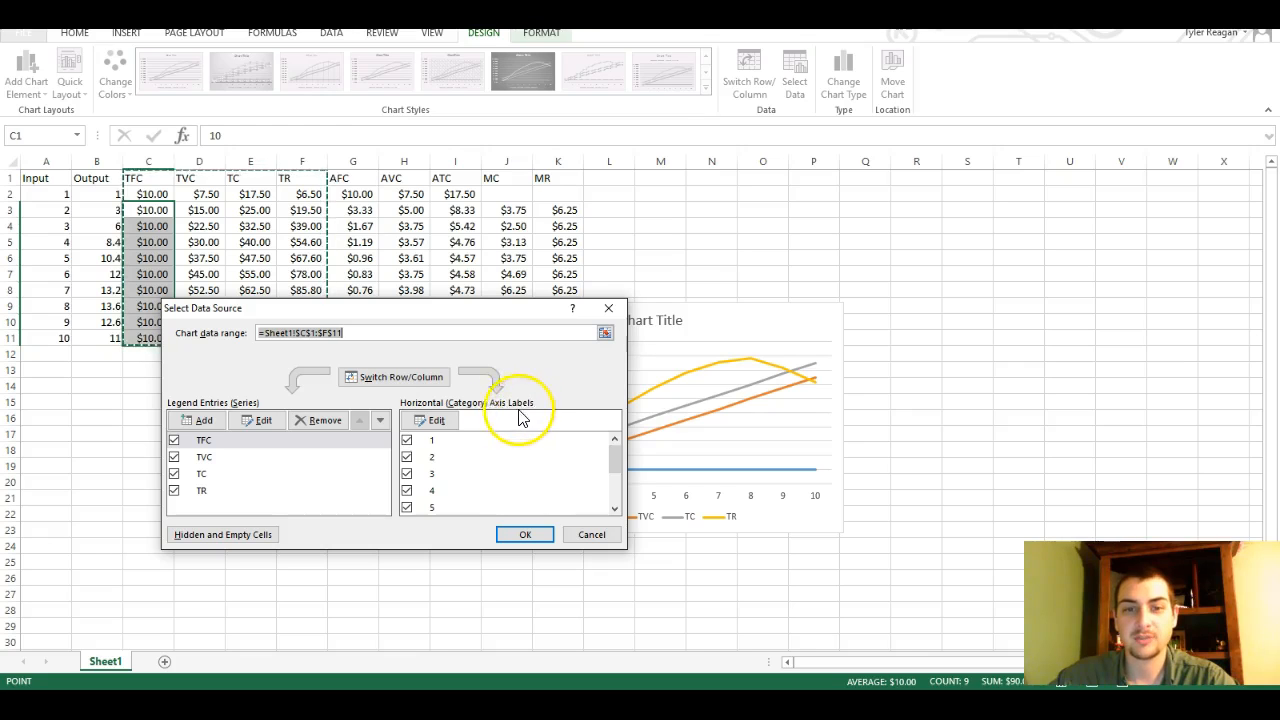
left_click(447, 426)
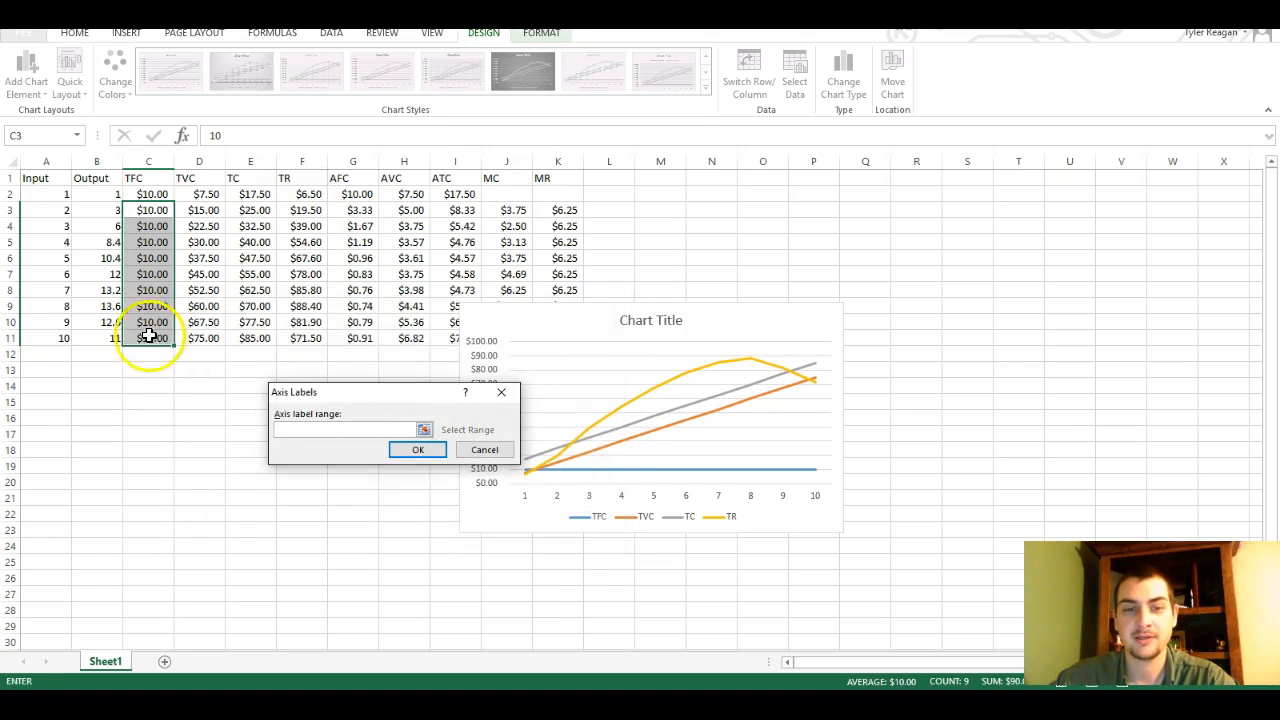
left_click_drag(101, 197, 110, 228)
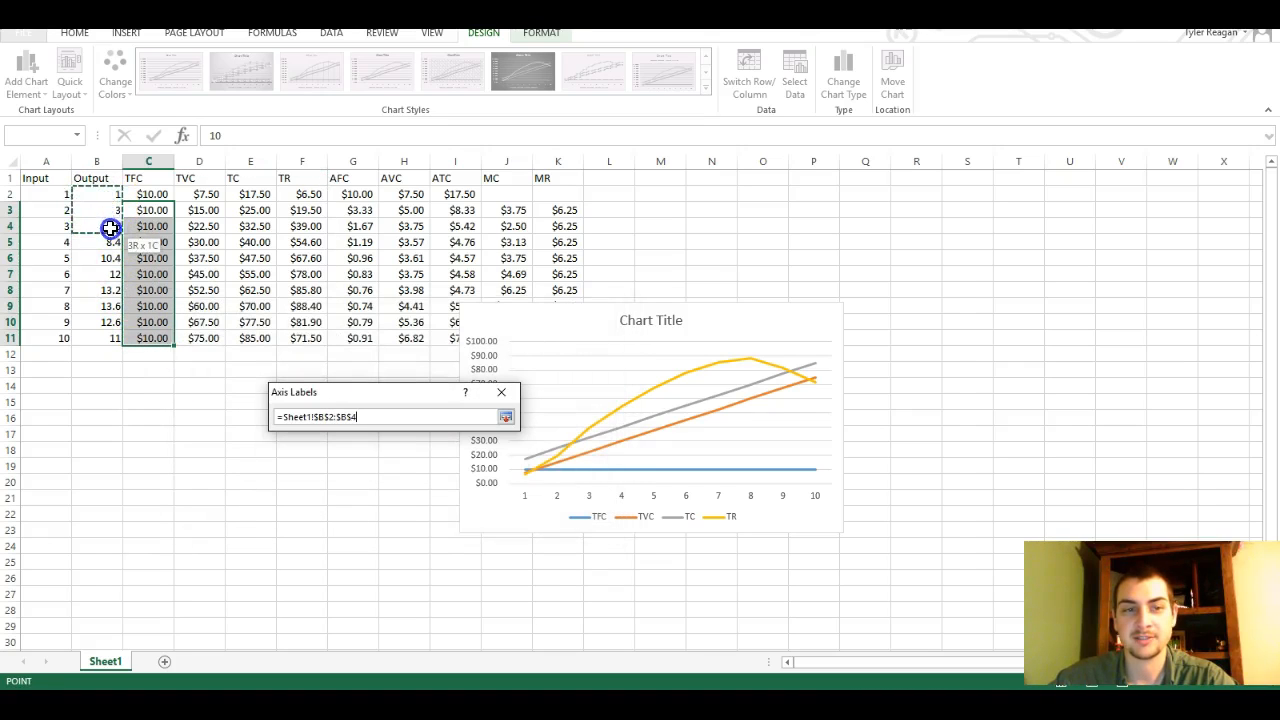
left_click_drag(117, 344, 114, 340)
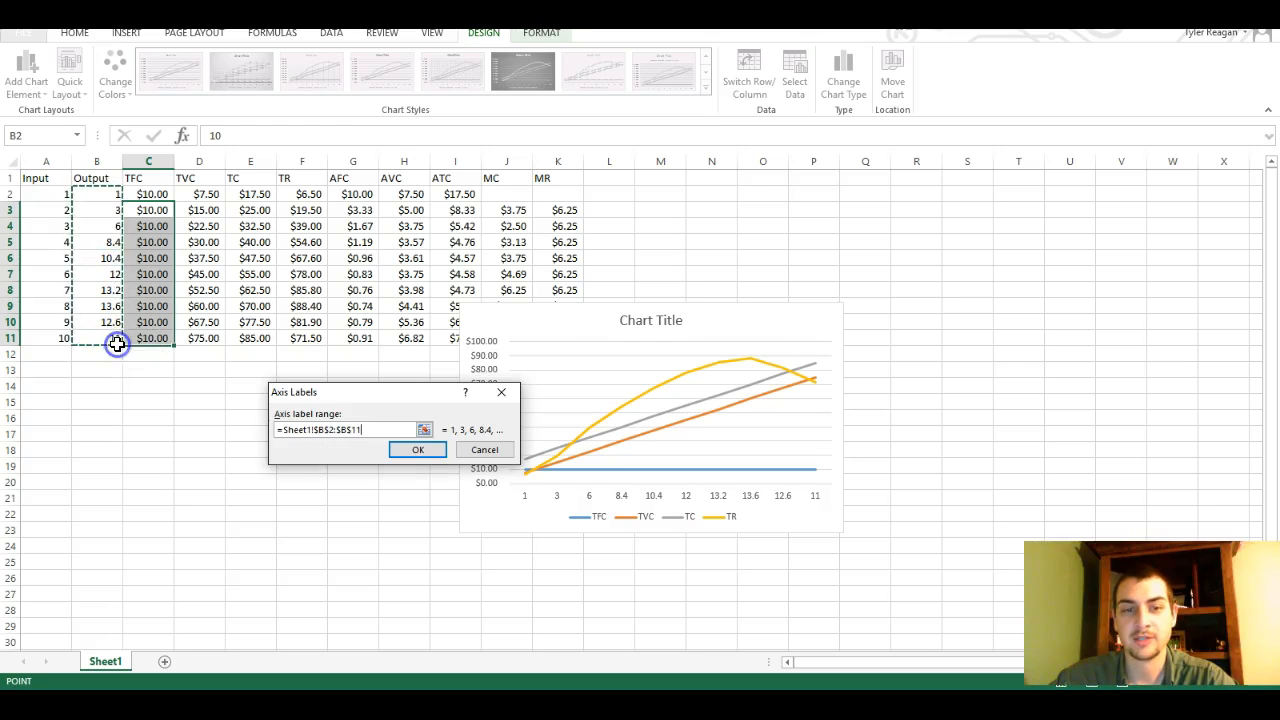
left_click(430, 455)
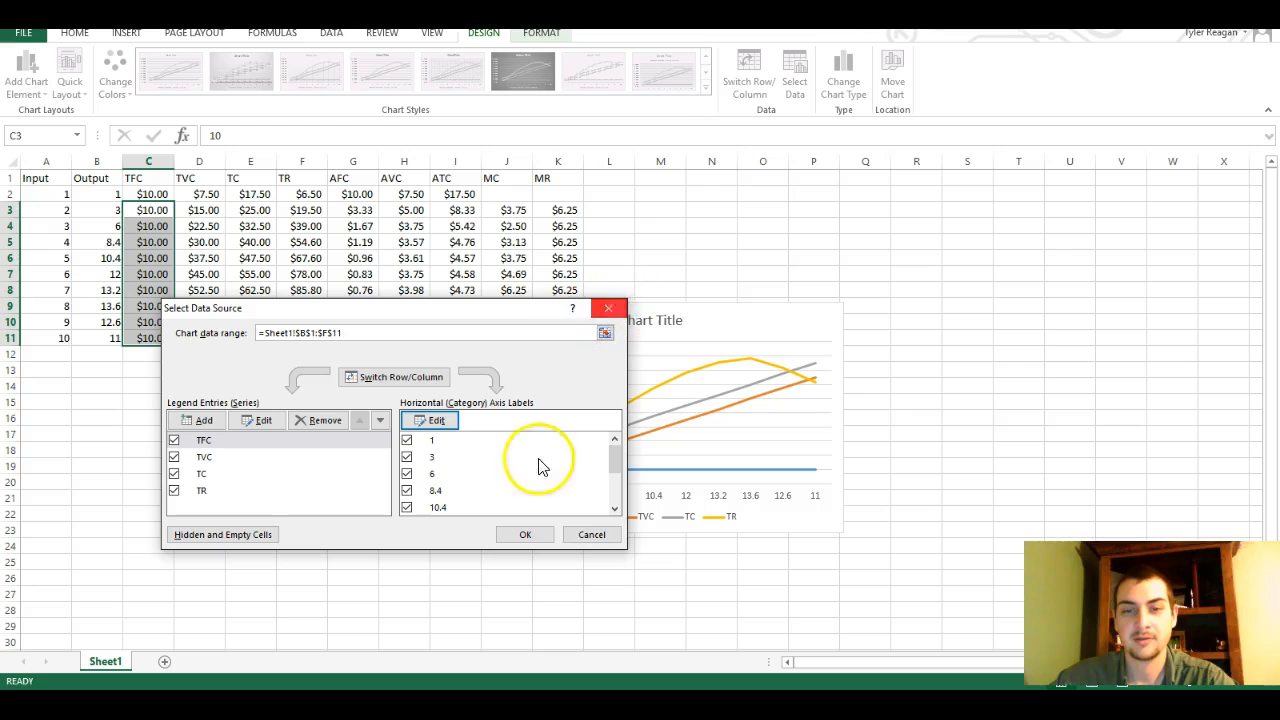
left_click(527, 535)
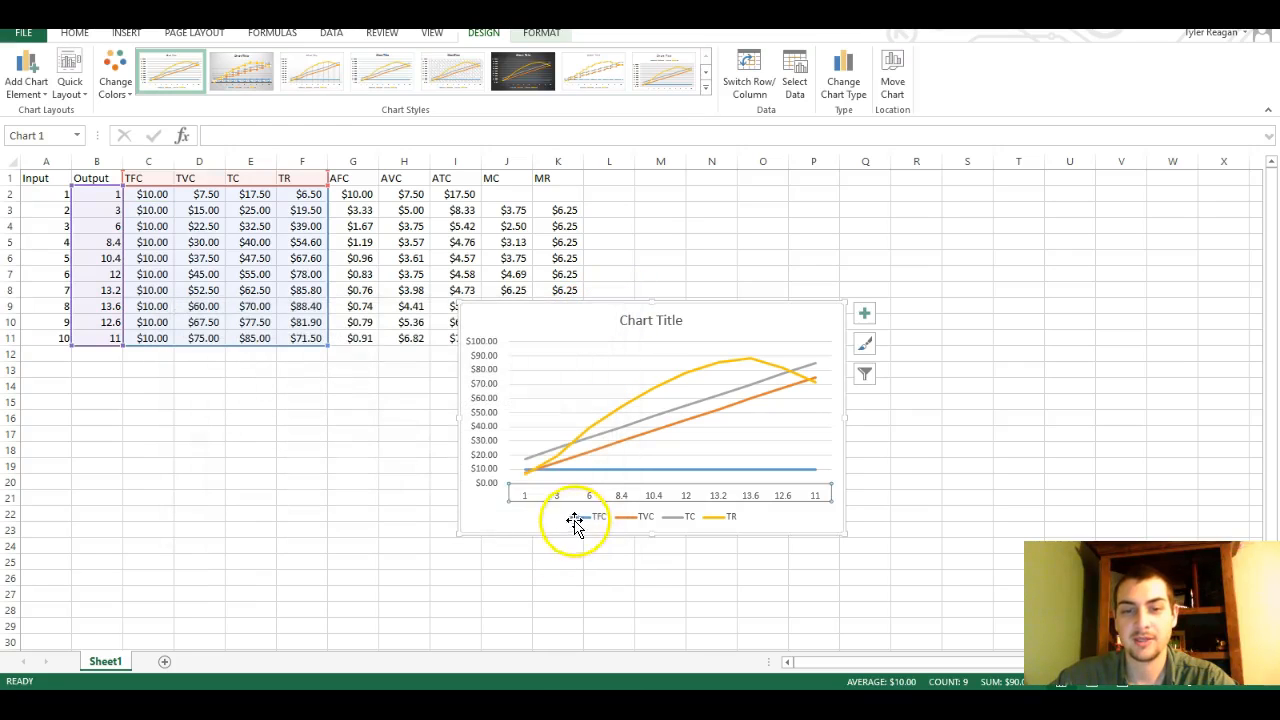
Change the horizontal axis type of the line chart to Date axis
left_click(527, 502)
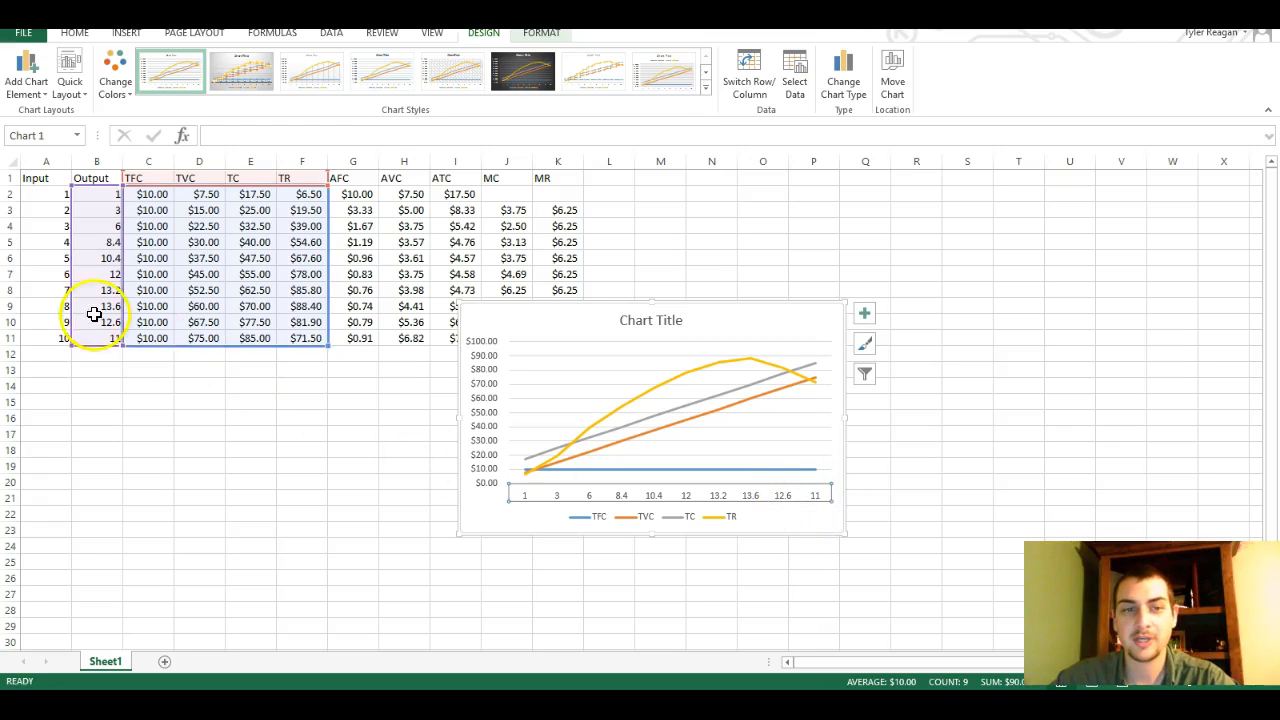
left_click(108, 195)
left_click_drag(108, 195, 115, 336)
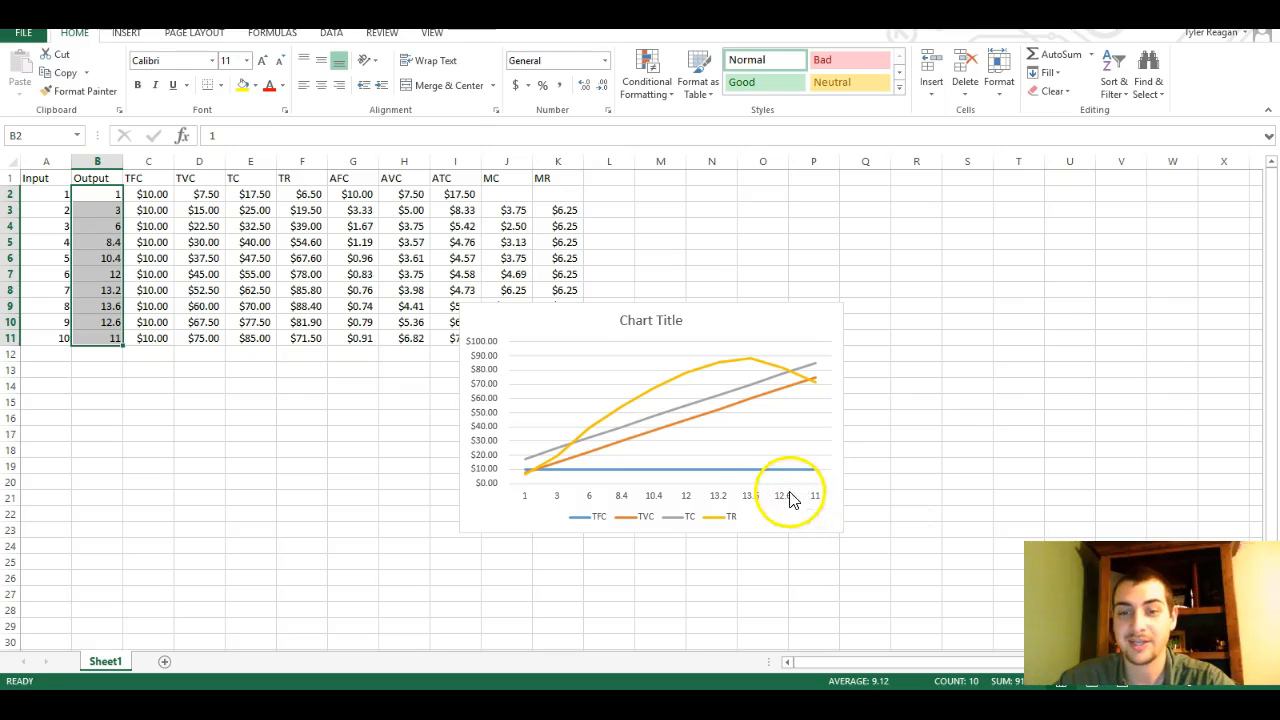
left_click(751, 497)
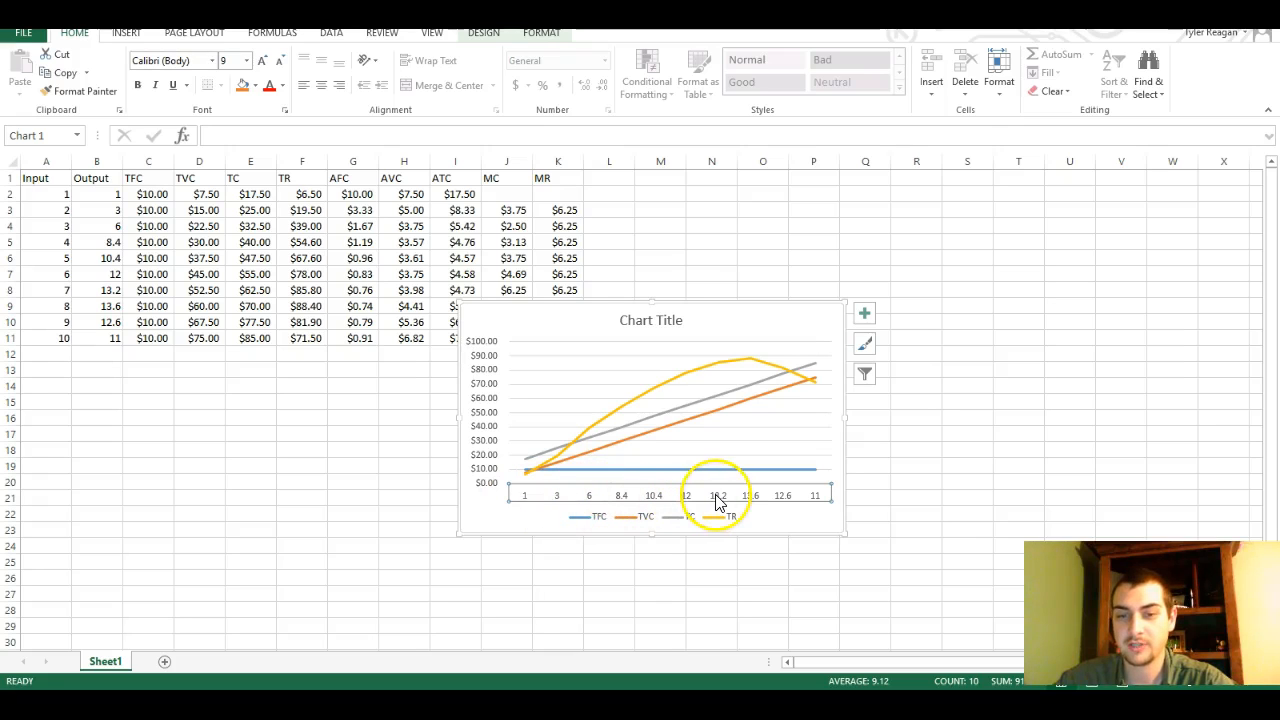
left_click(717, 500)
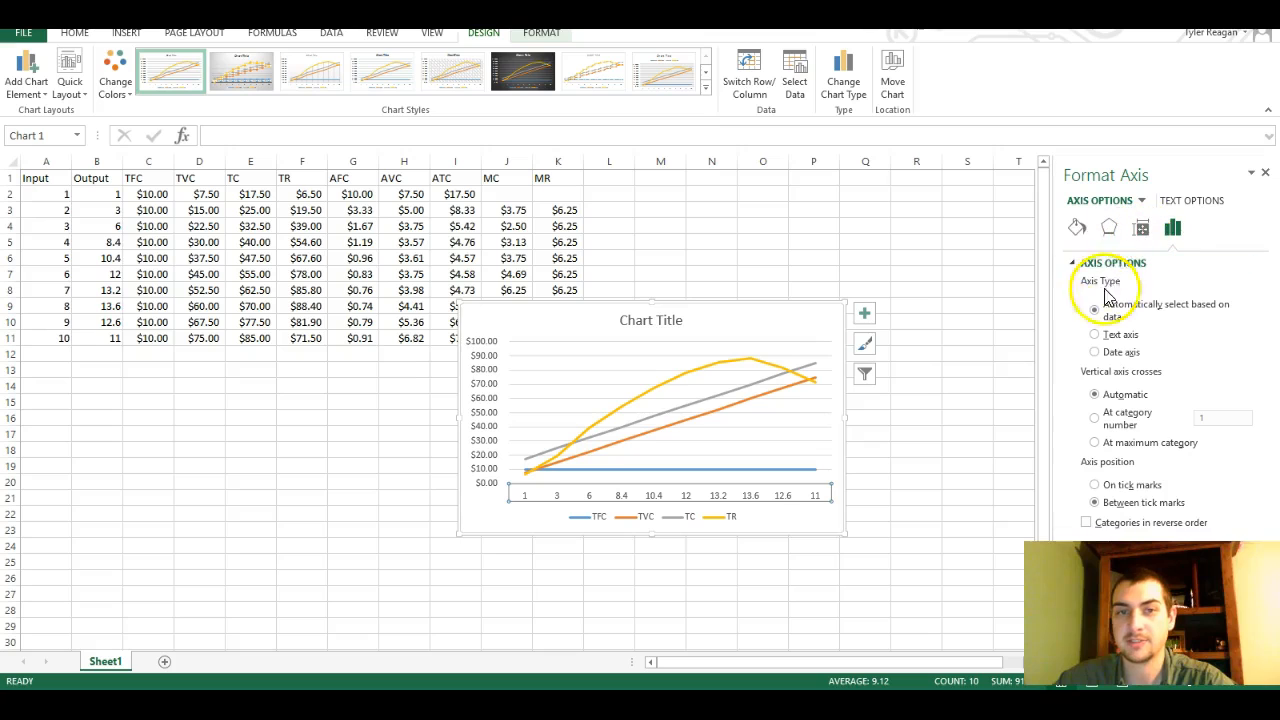
right_click(726, 496)
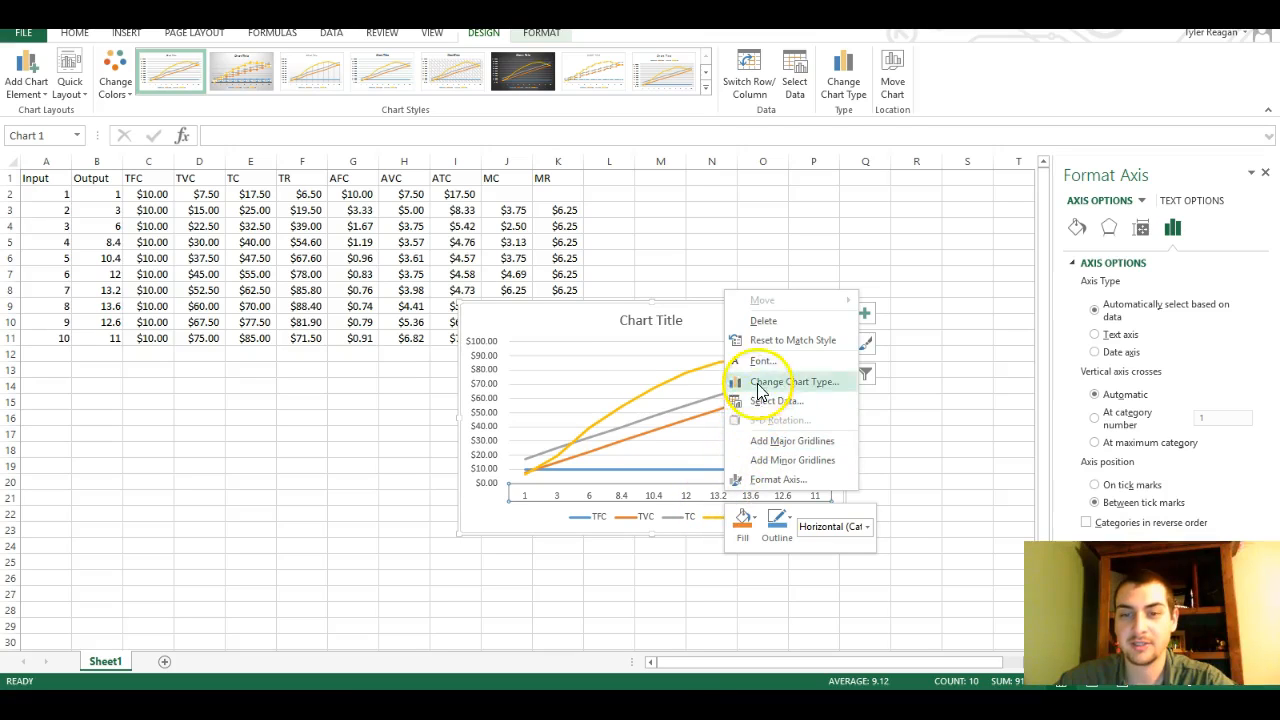
left_click(778, 480)
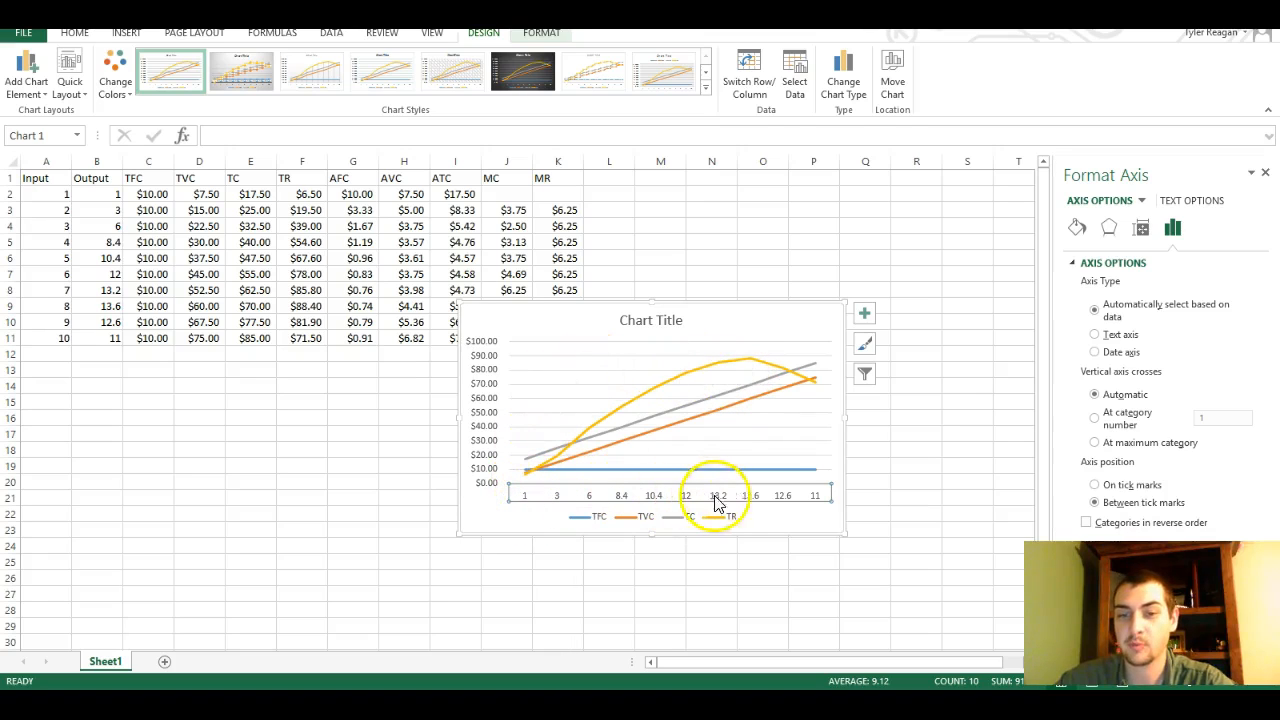
left_click(1095, 353)
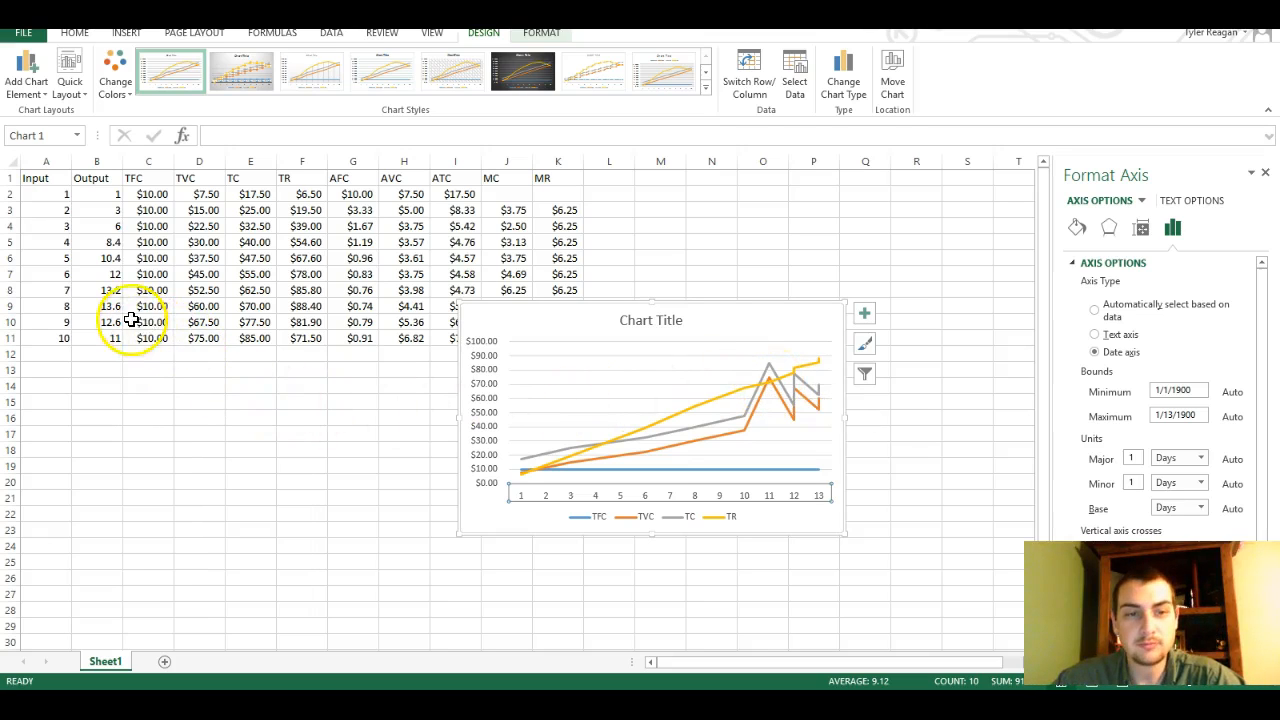
Compare the Output values with the cost and revenue columns in rows 6 to 11 against the plotted lines
left_click(101, 274)
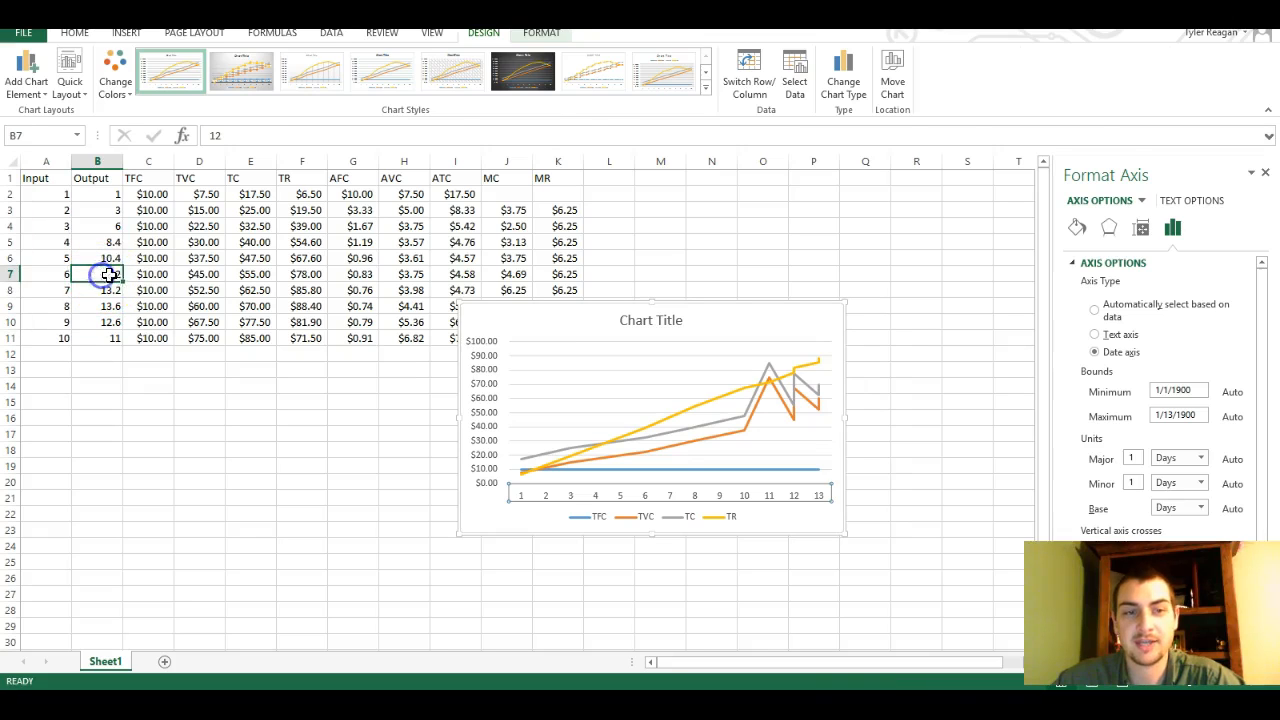
left_click(165, 276)
left_click(211, 277)
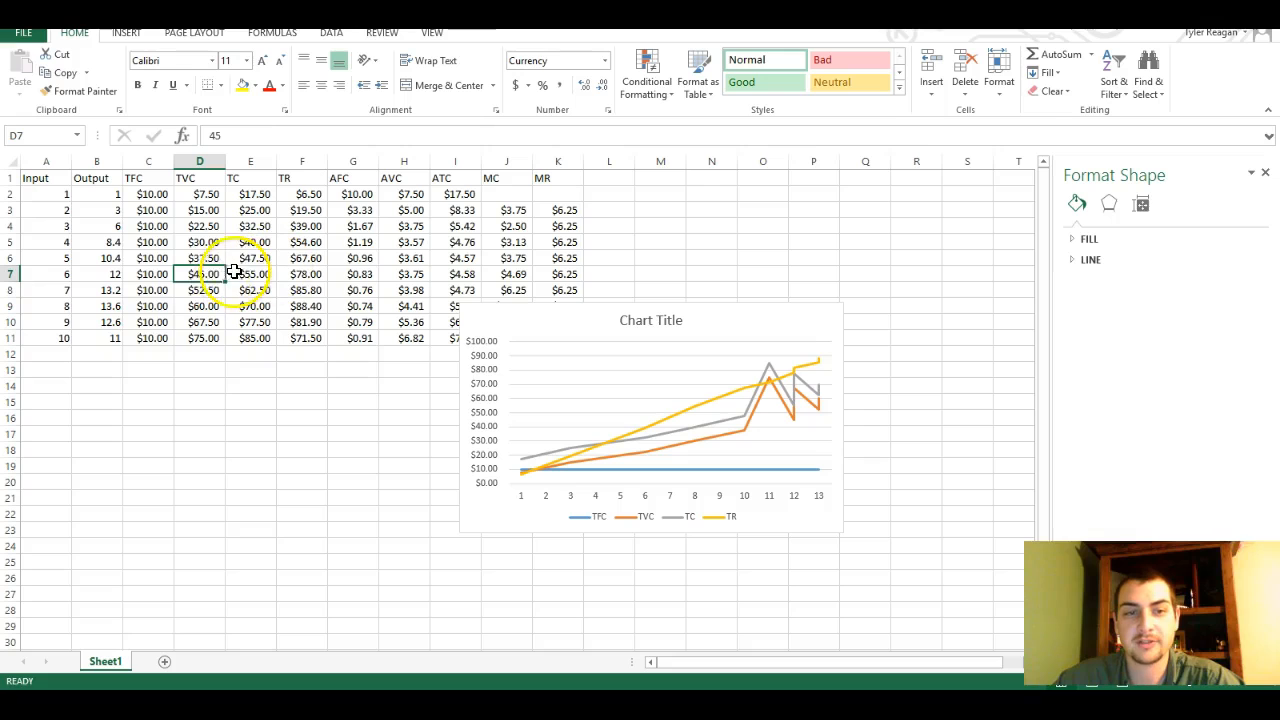
left_click(104, 331)
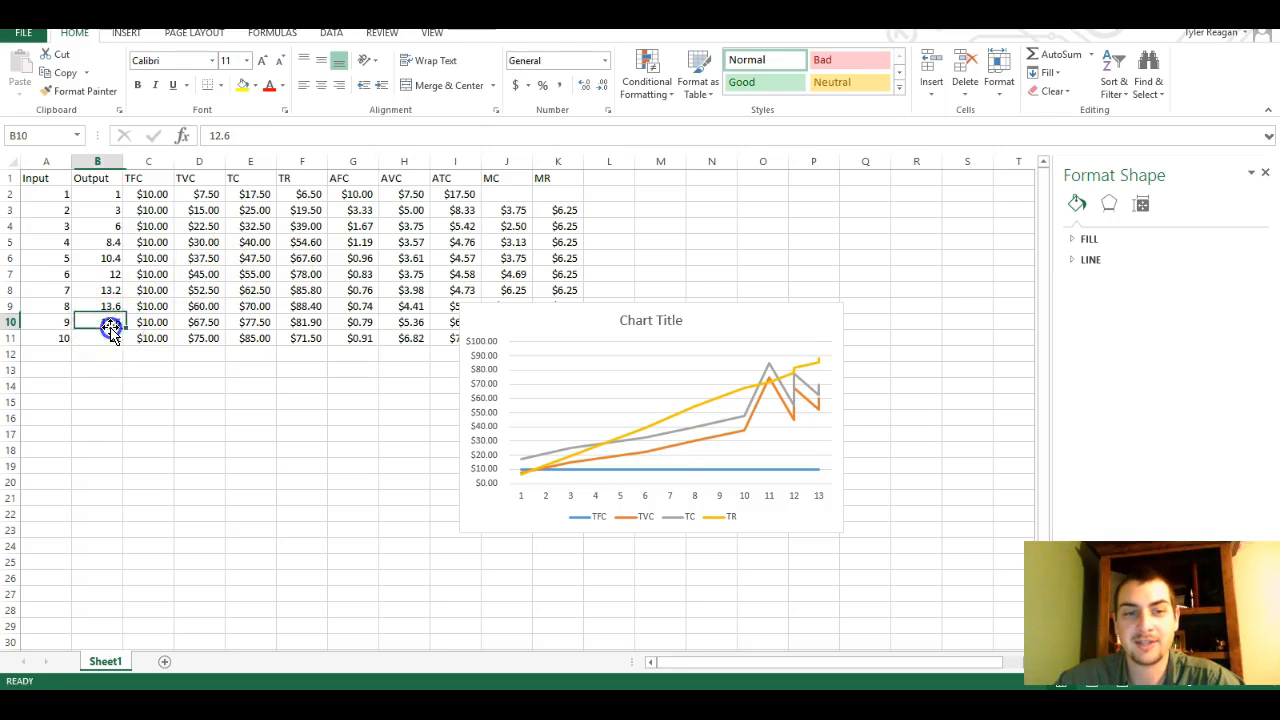
left_click(198, 322)
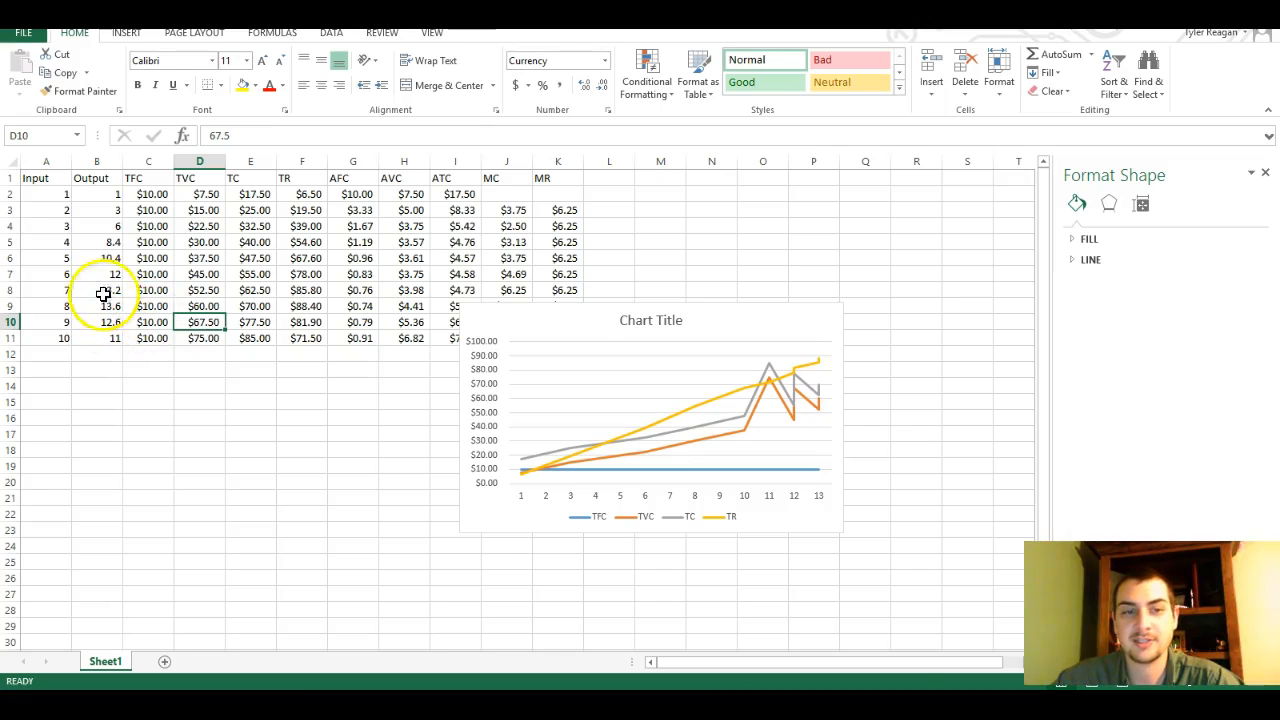
left_click_drag(104, 262, 114, 343)
left_click_drag(200, 257, 200, 282)
left_click_drag(105, 258, 118, 334)
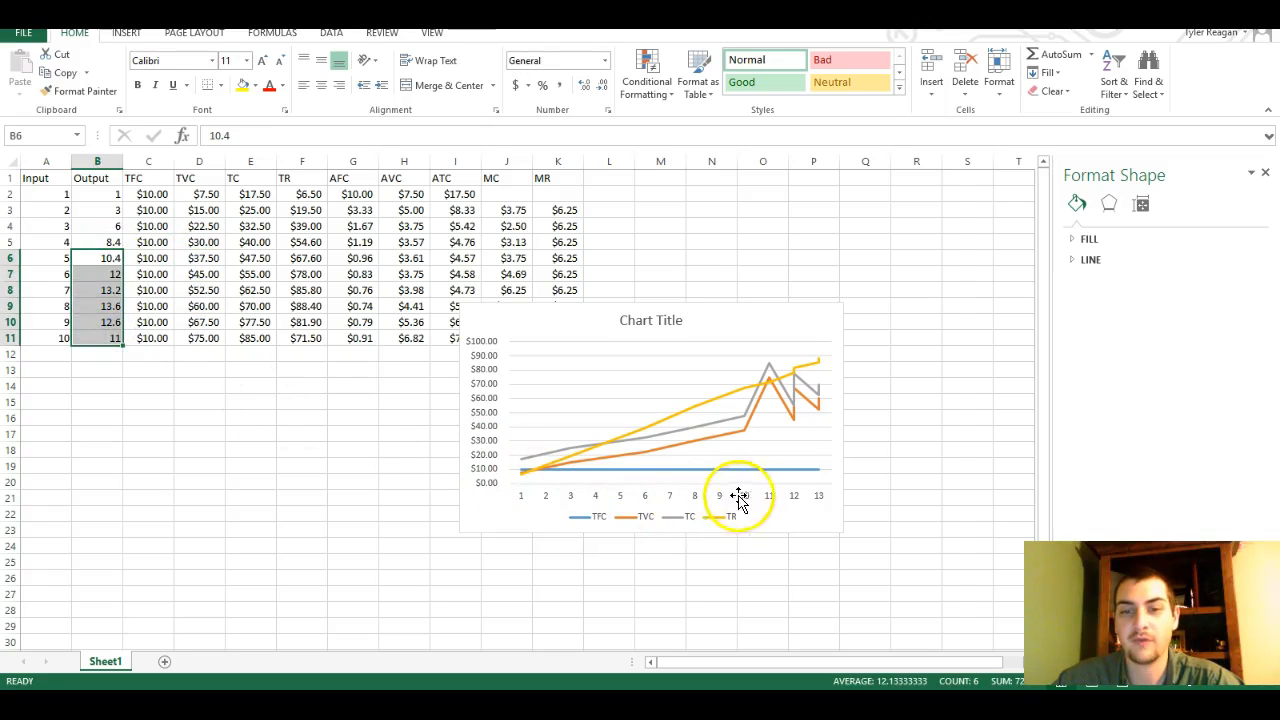
left_click_drag(200, 258, 205, 330)
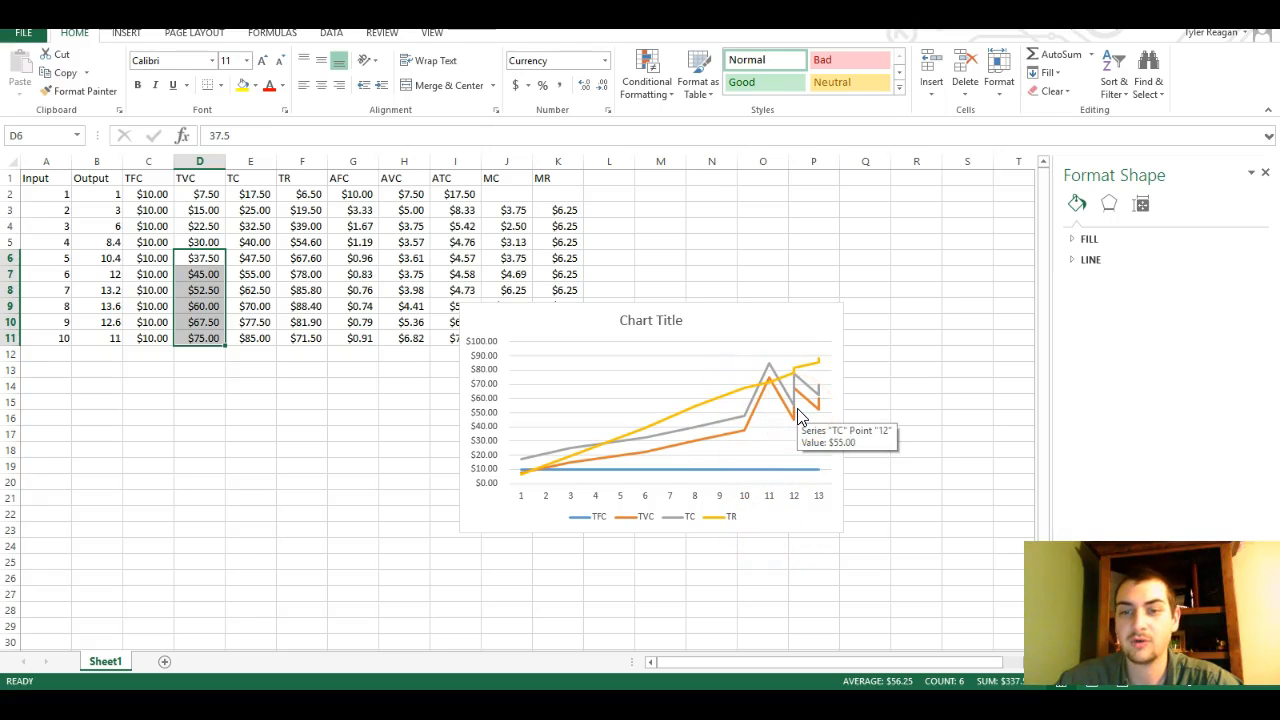
left_click(826, 323)
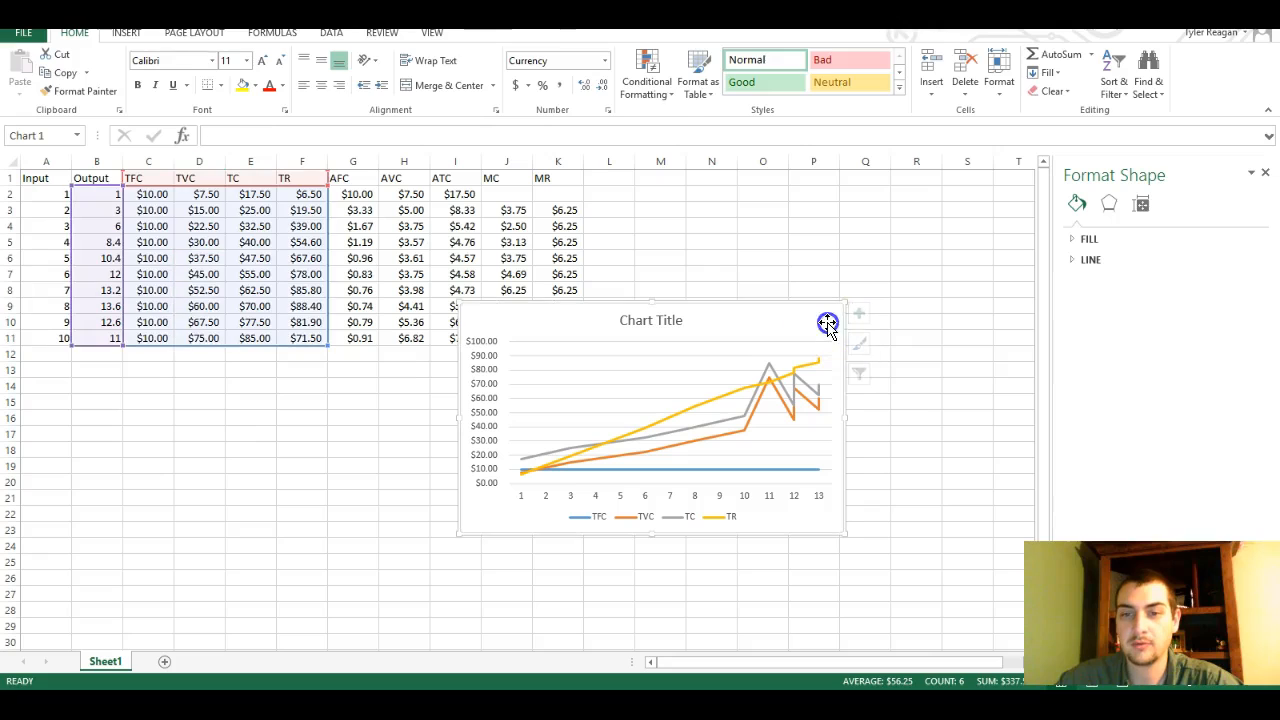
left_click_drag(97, 322, 307, 339)
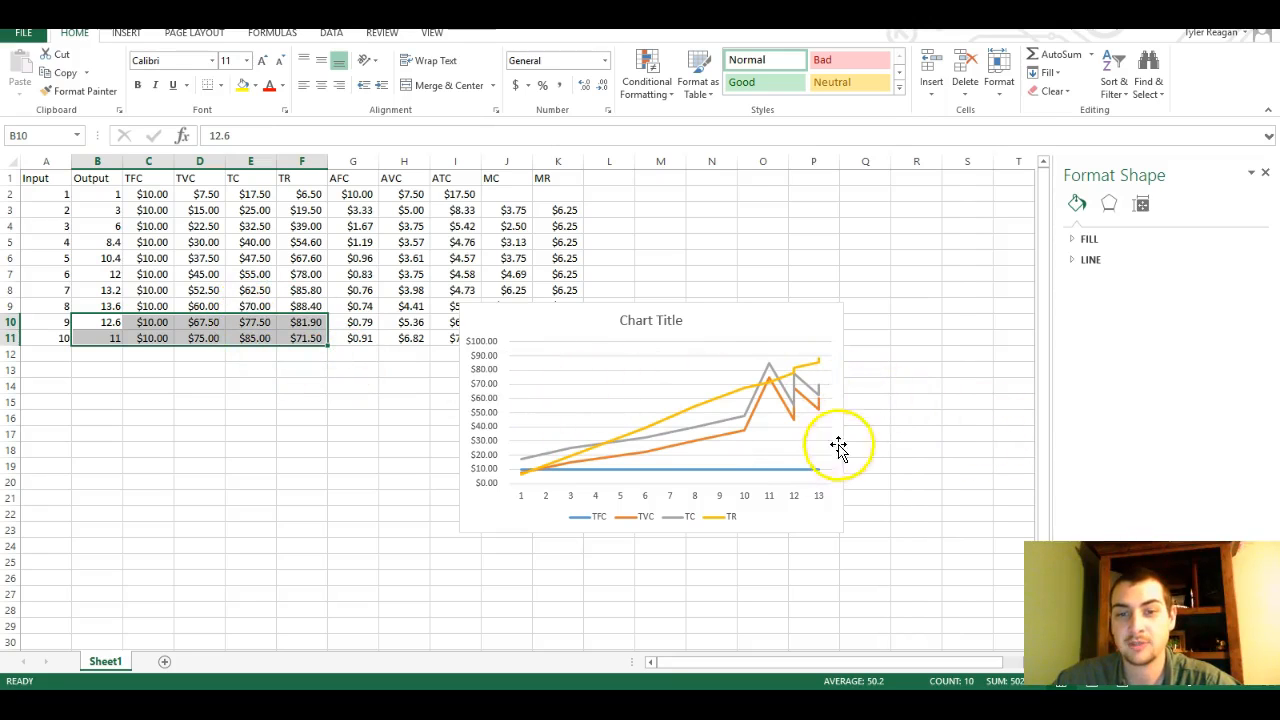
Filter the 12.6 and 11 output categories out of the chart and apply the filter
left_click(798, 376)
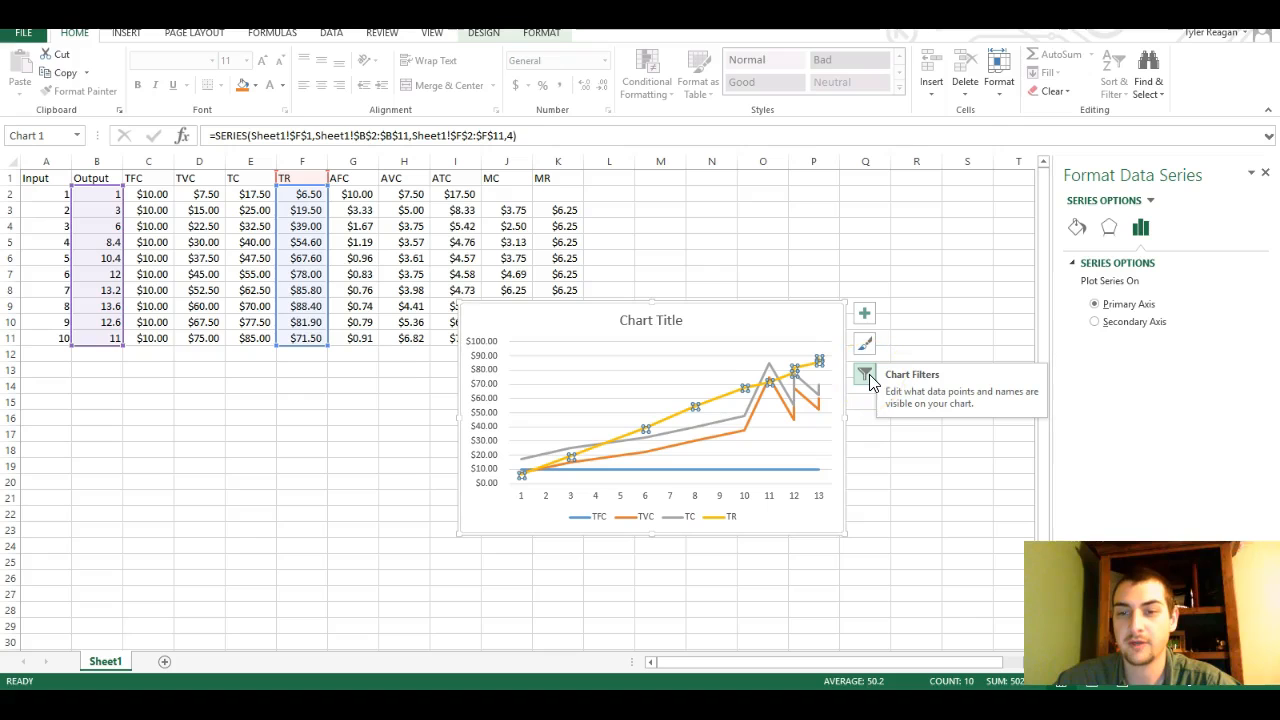
left_click(867, 378)
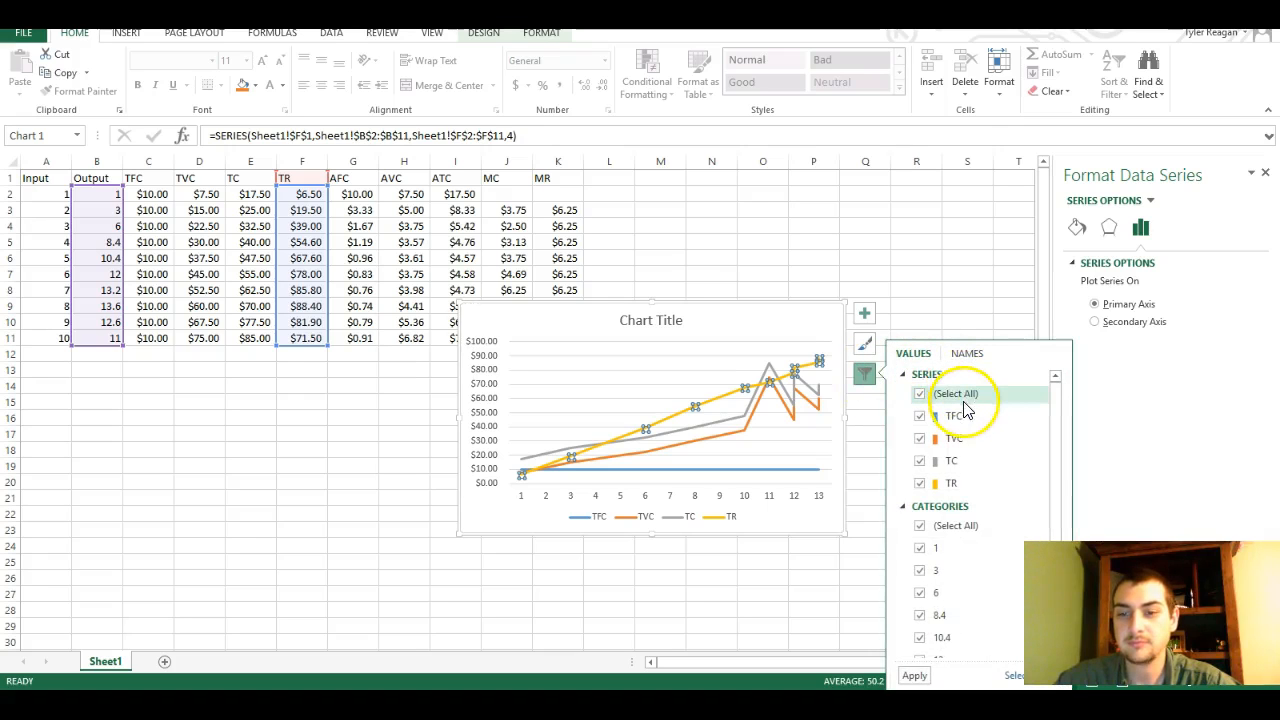
scroll(960, 425, "down", 1)
scroll(940, 595, "down", 1)
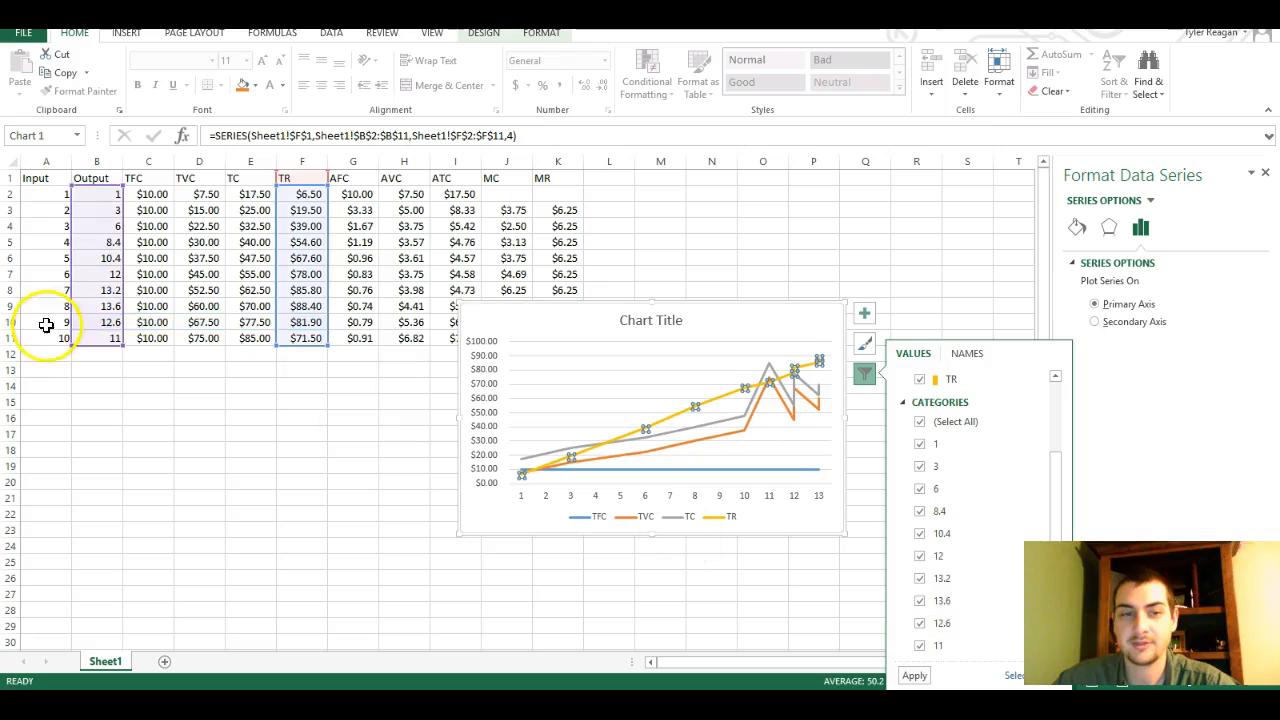
left_click(919, 646)
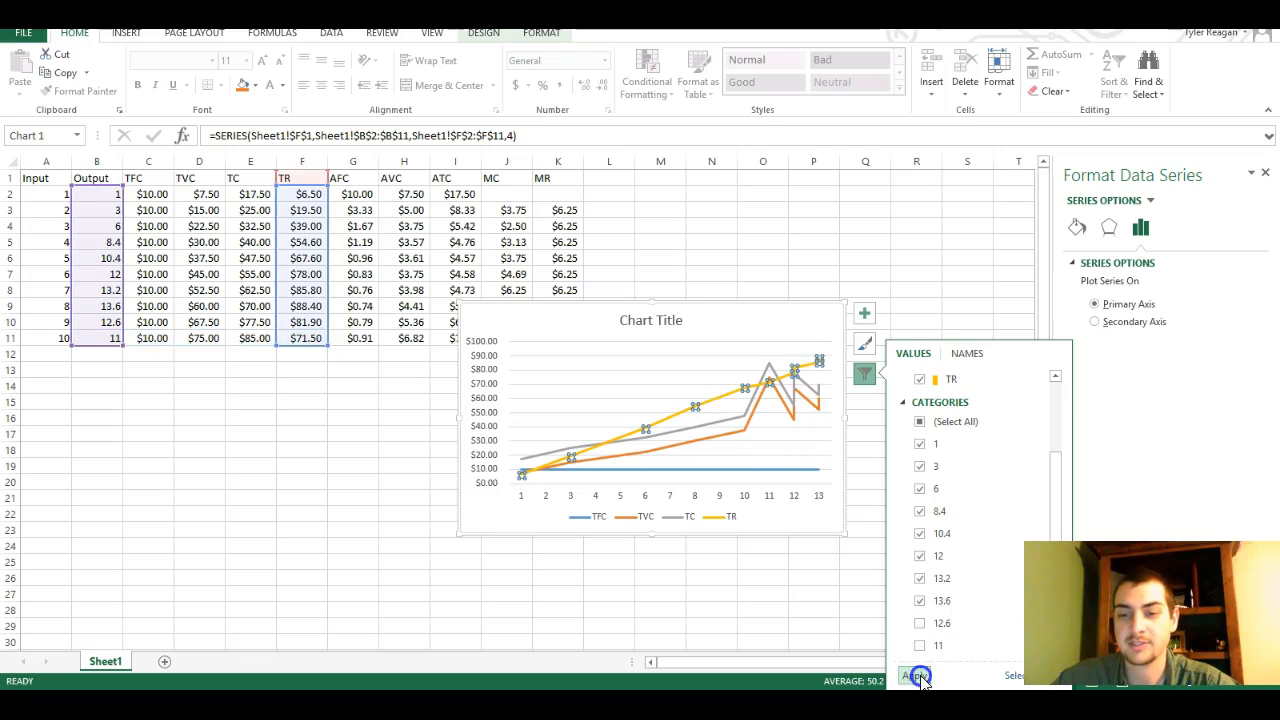
left_click(917, 676)
left_click(934, 313)
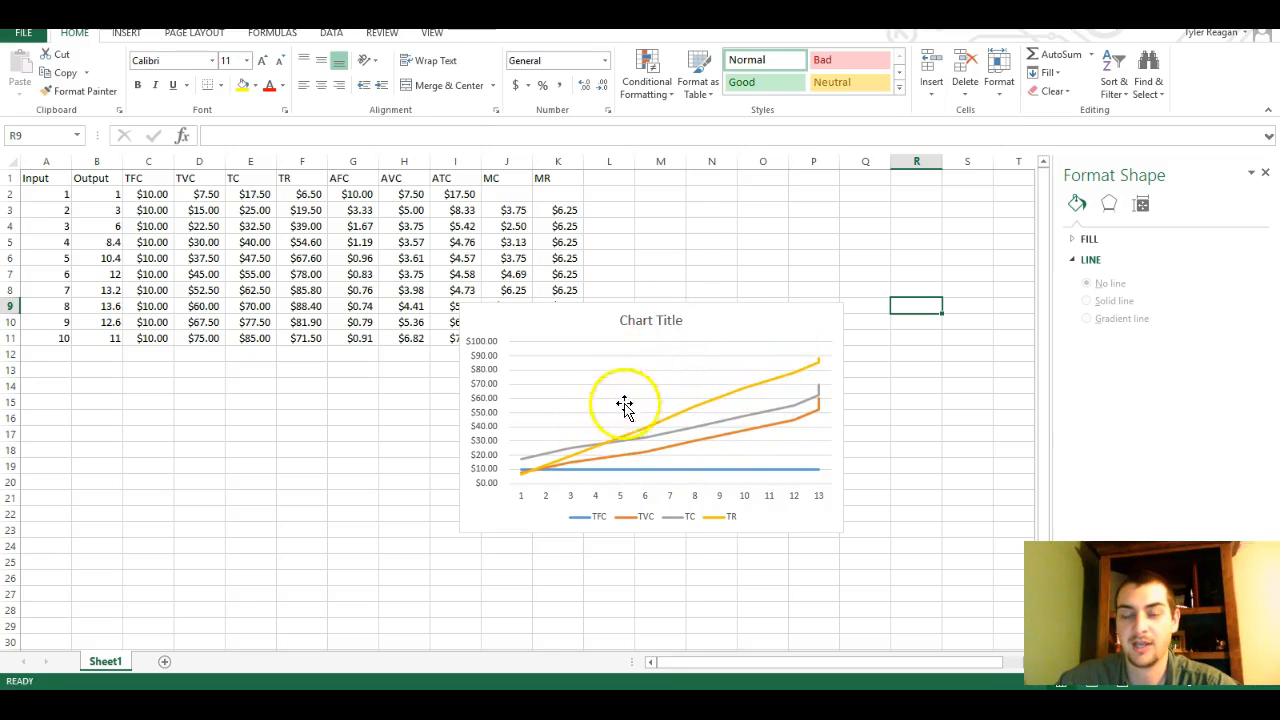
Title the line chart "Total Costs and Revenue"
left_click(655, 320)
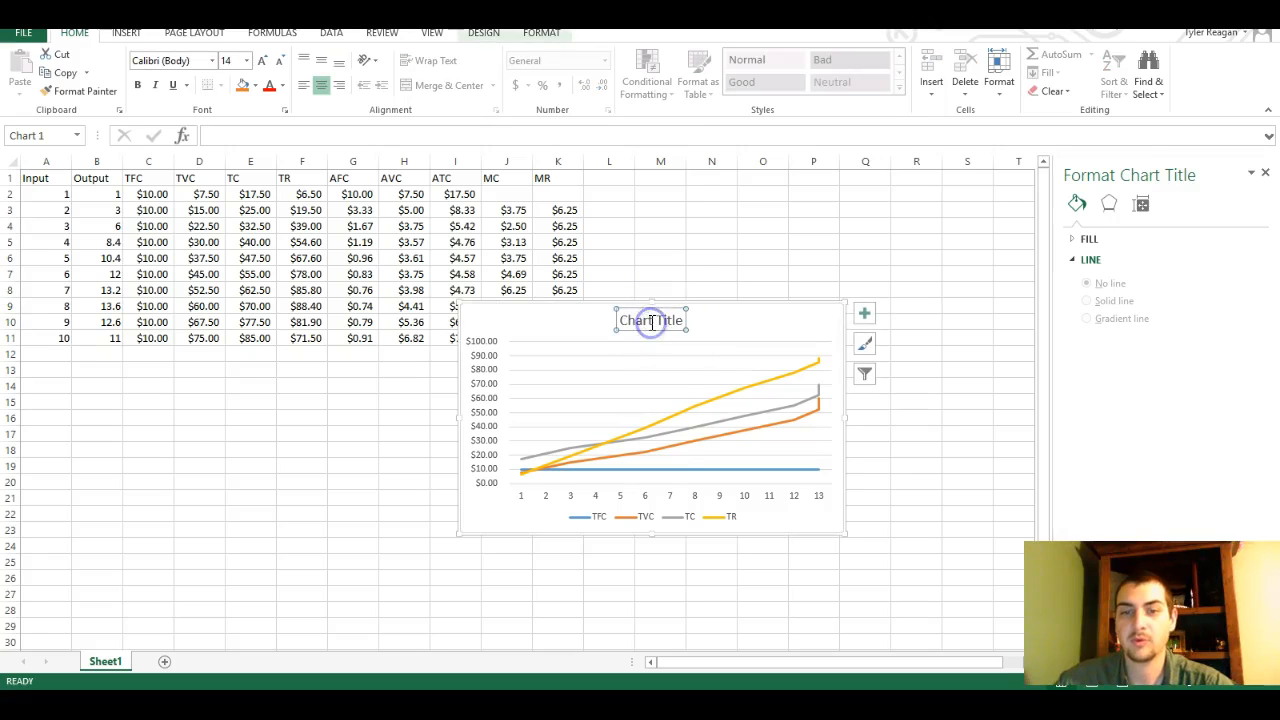
double_click(642, 320)
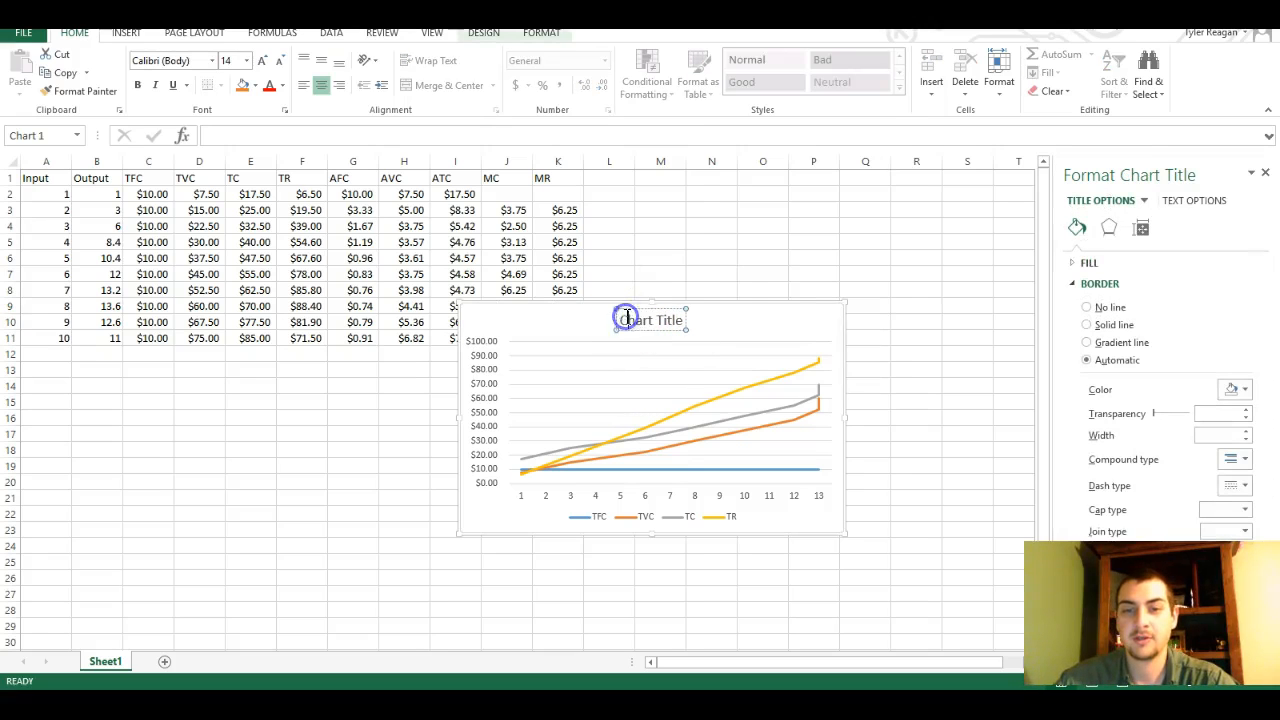
left_click_drag(622, 318, 690, 320)
type("Total Costs and Revenue")
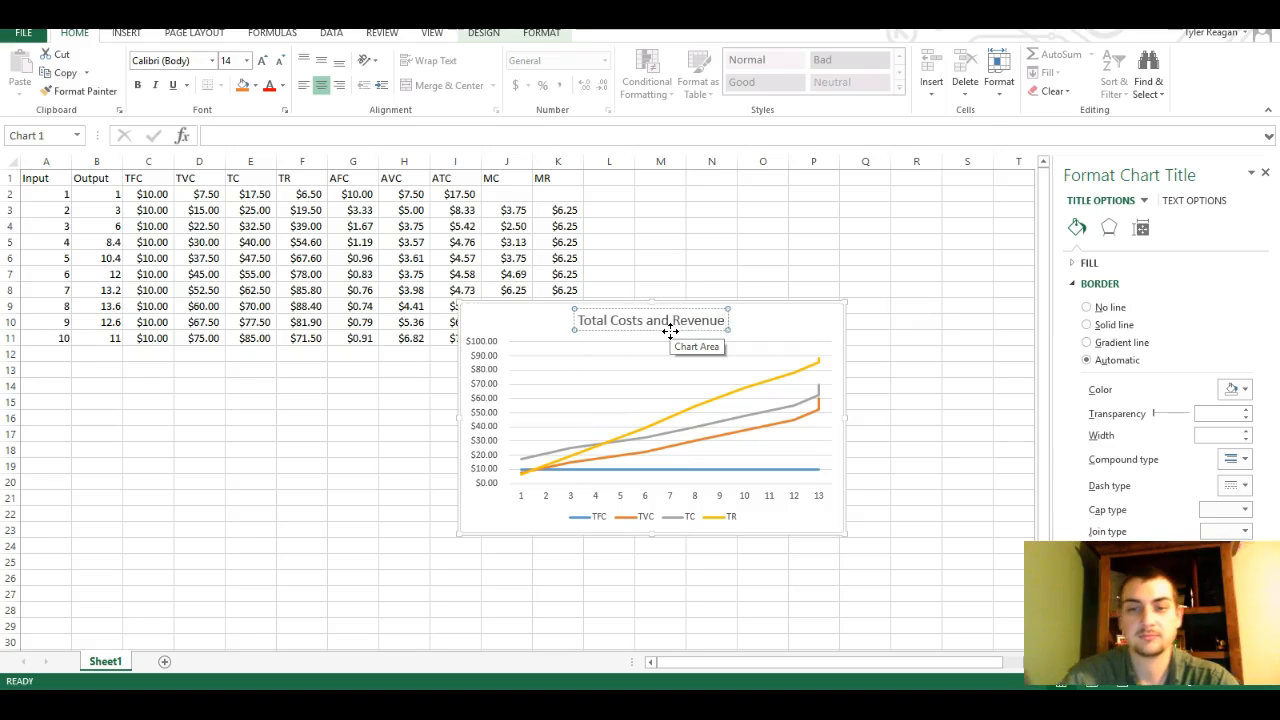
key("Return")
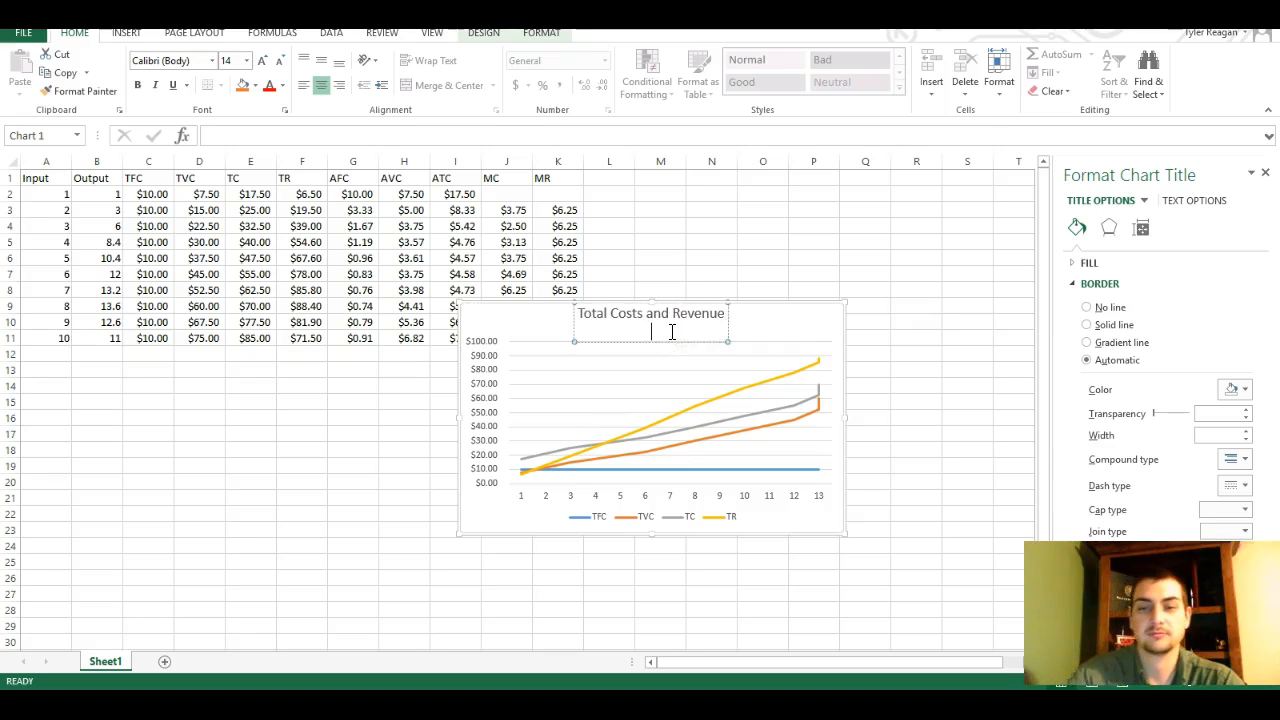
key("BackSpace")
left_click(750, 331)
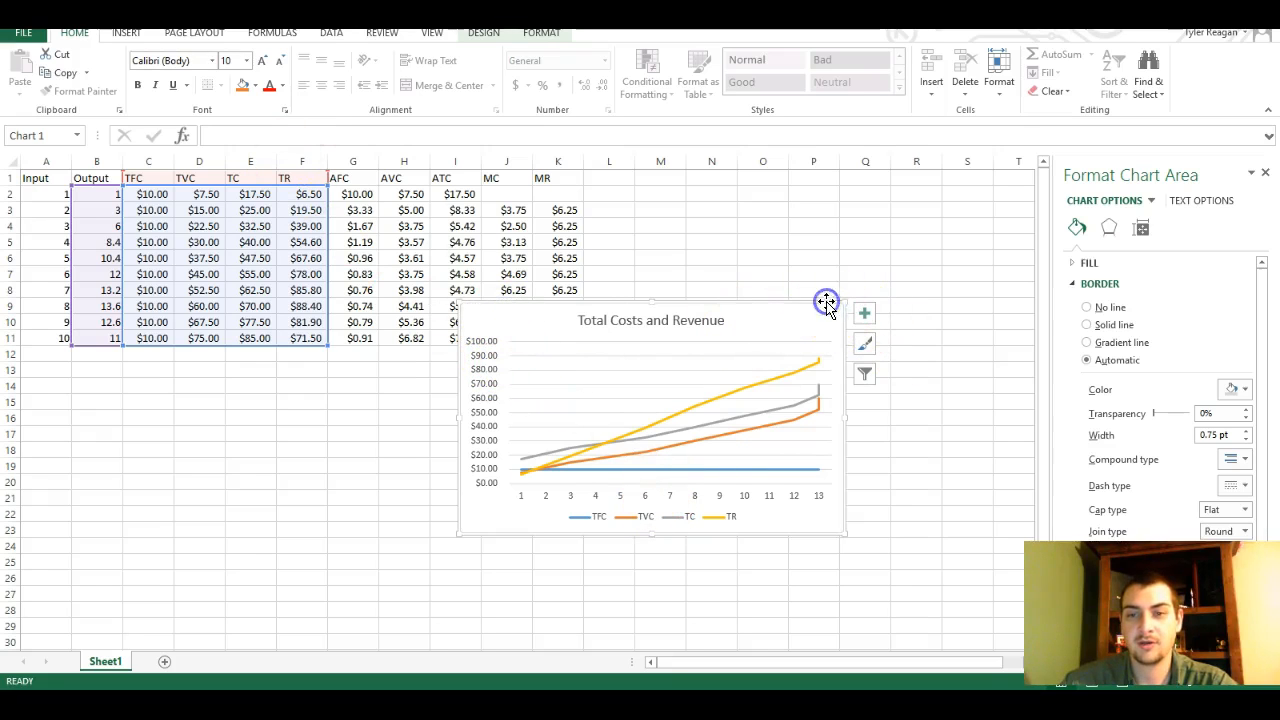
Apply the quick layout with a vertical axis title and a legend beside the plot, and title the vertical axis Price
left_click(486, 33)
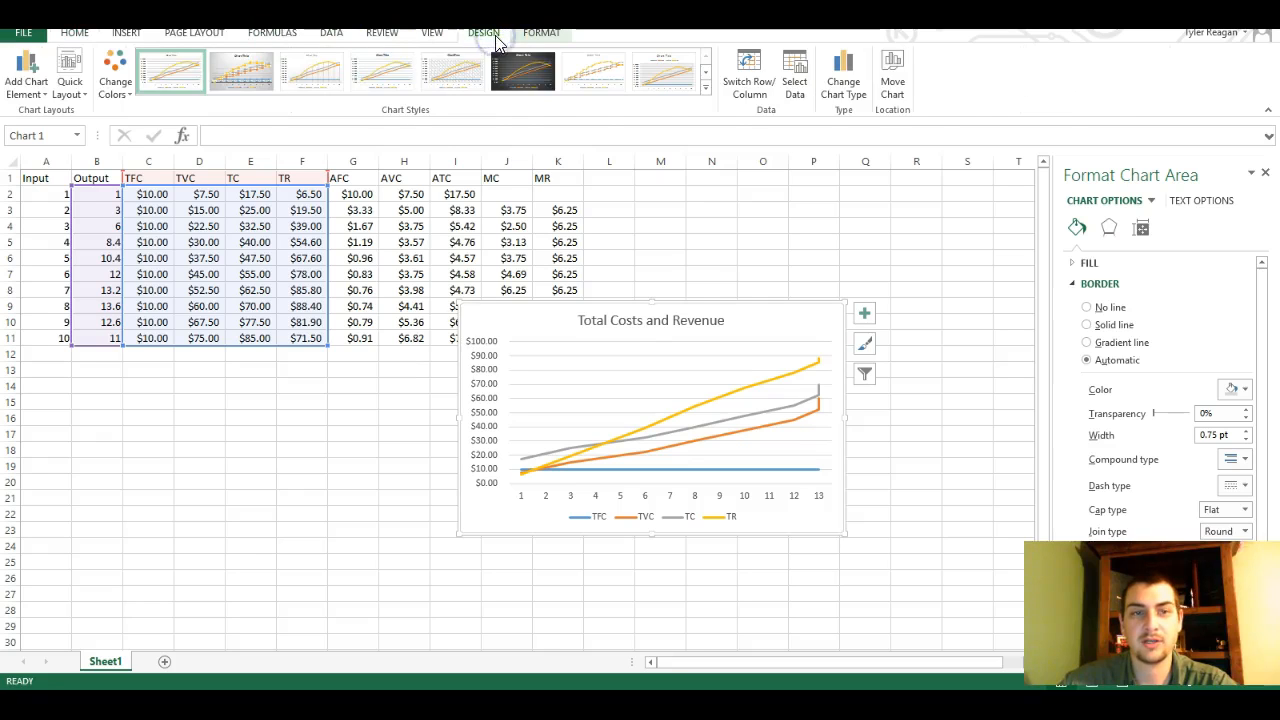
left_click(78, 91)
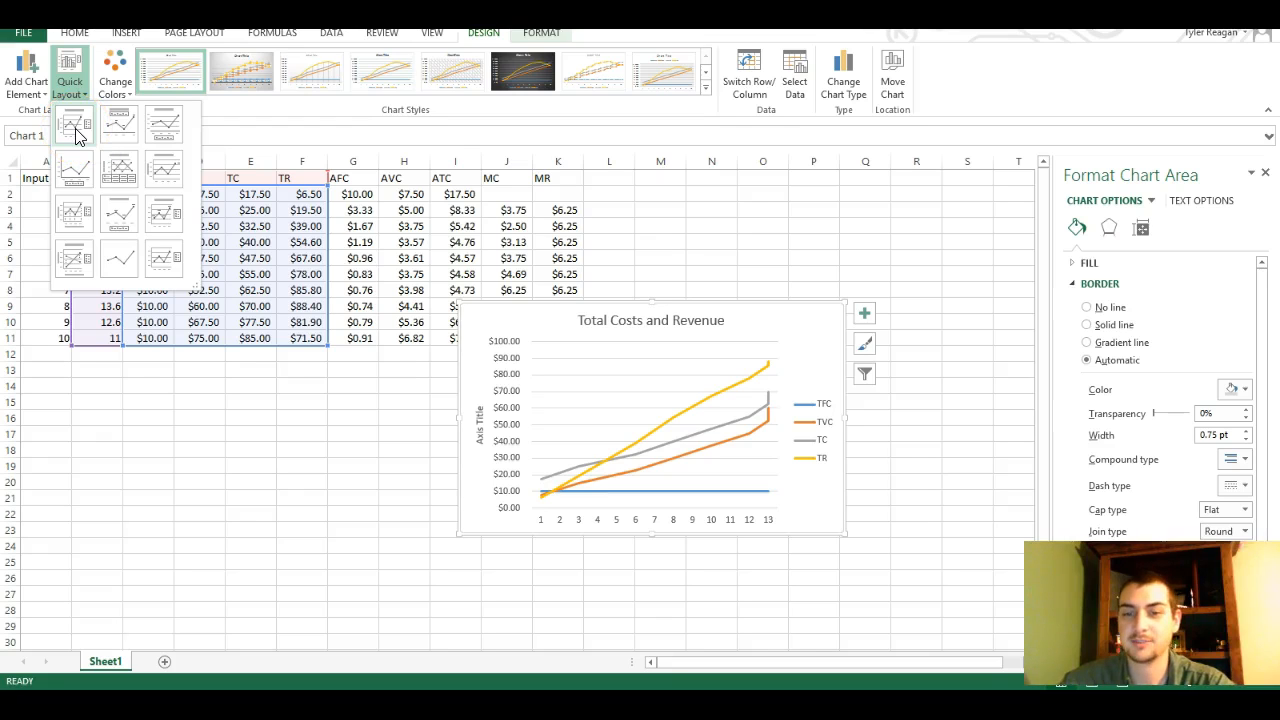
left_click(78, 135)
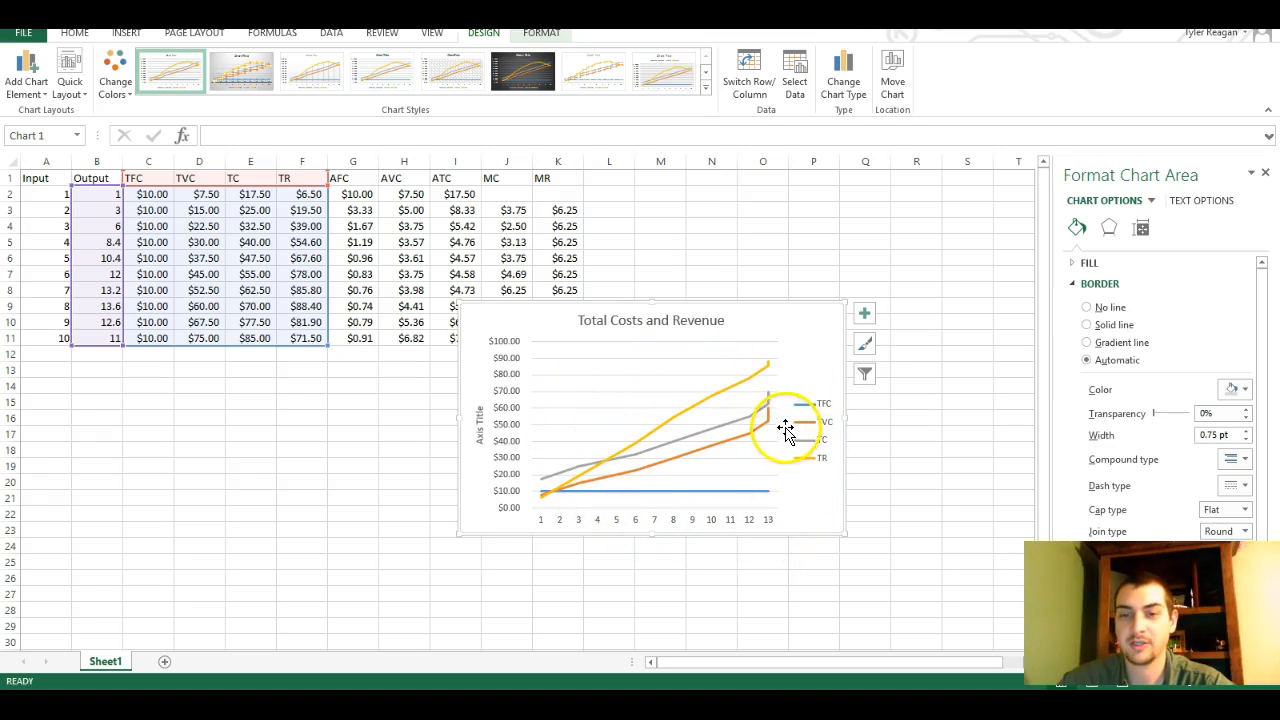
left_click(479, 425)
left_click(478, 426)
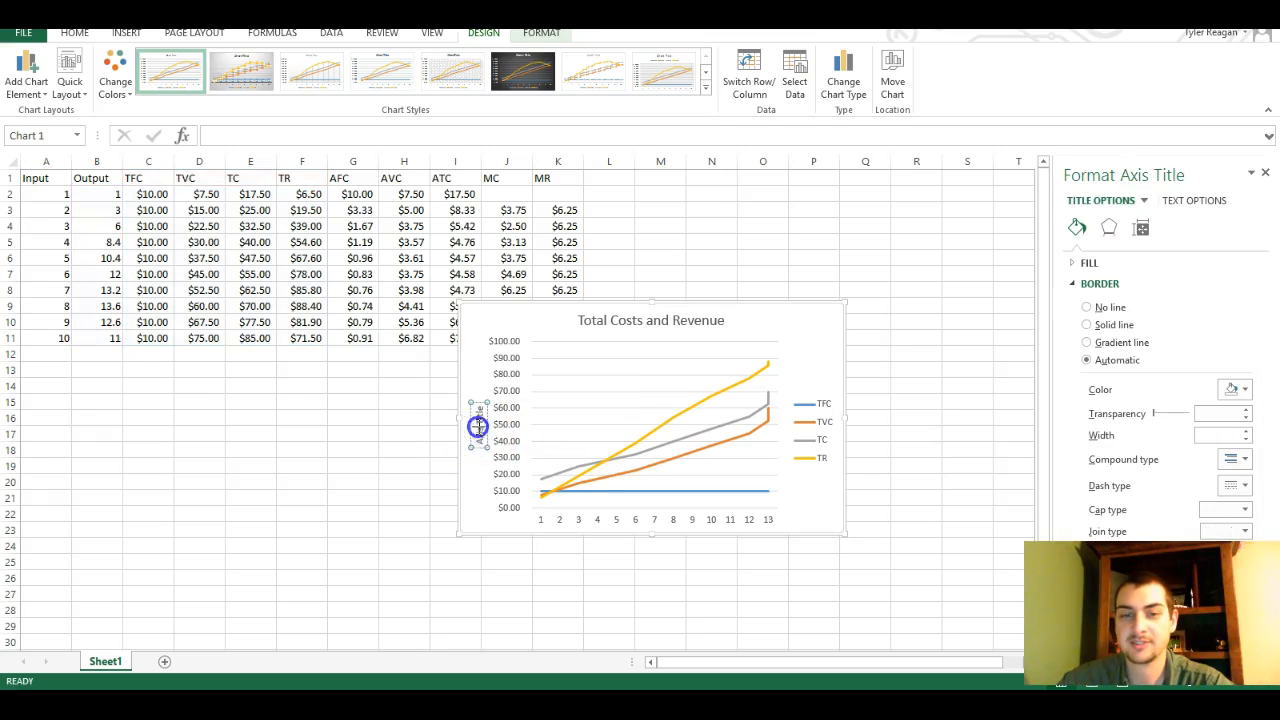
left_click(483, 449)
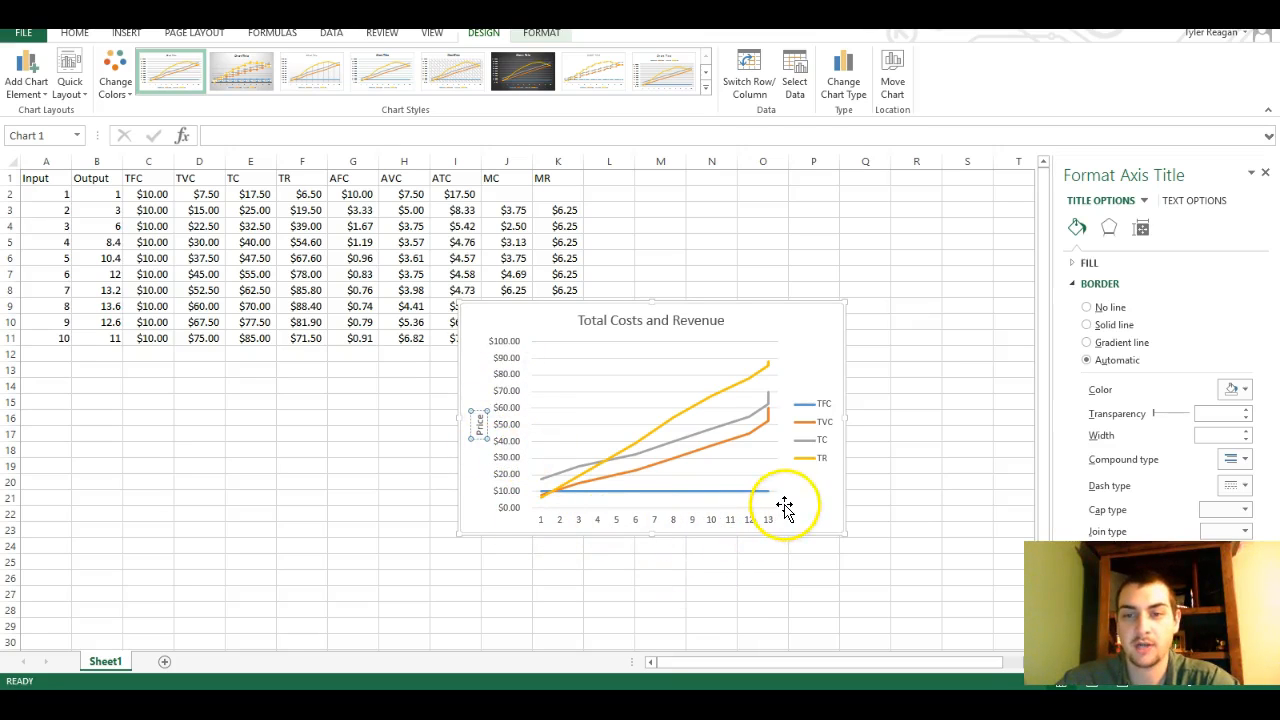
left_click(820, 343)
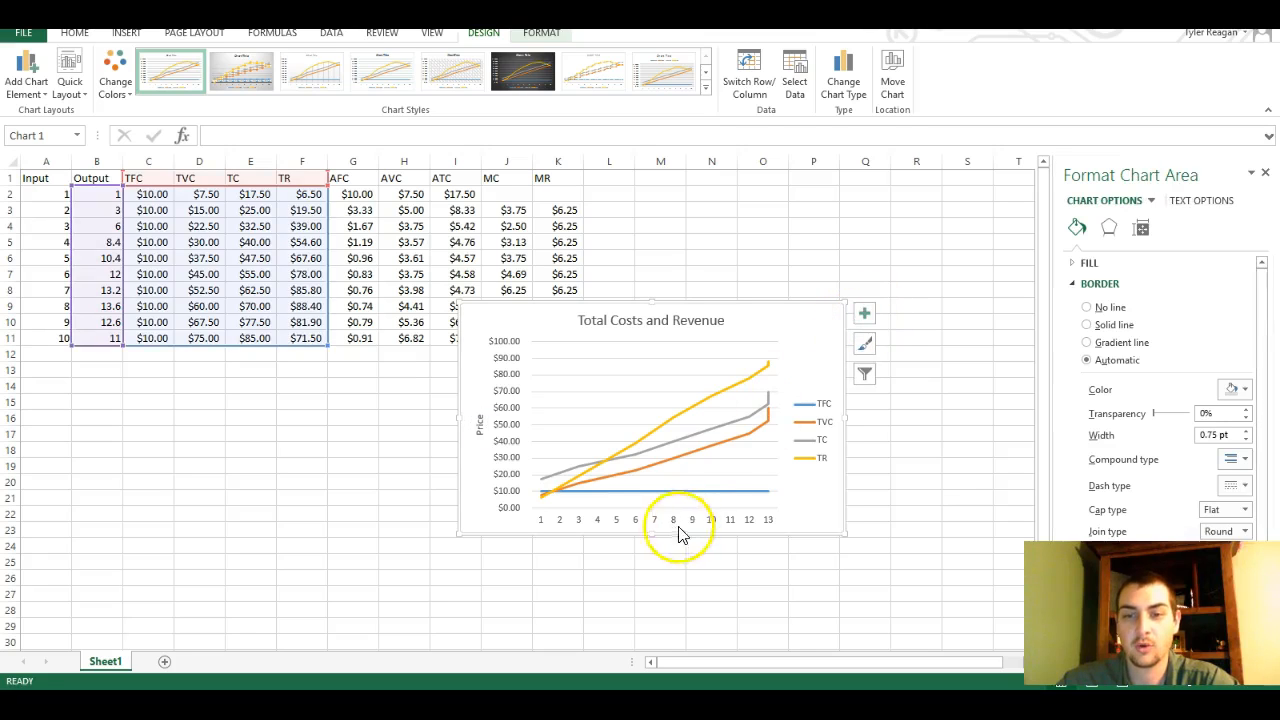
Add a primary horizontal axis title to the Total Costs and Revenue chart
left_click(865, 316)
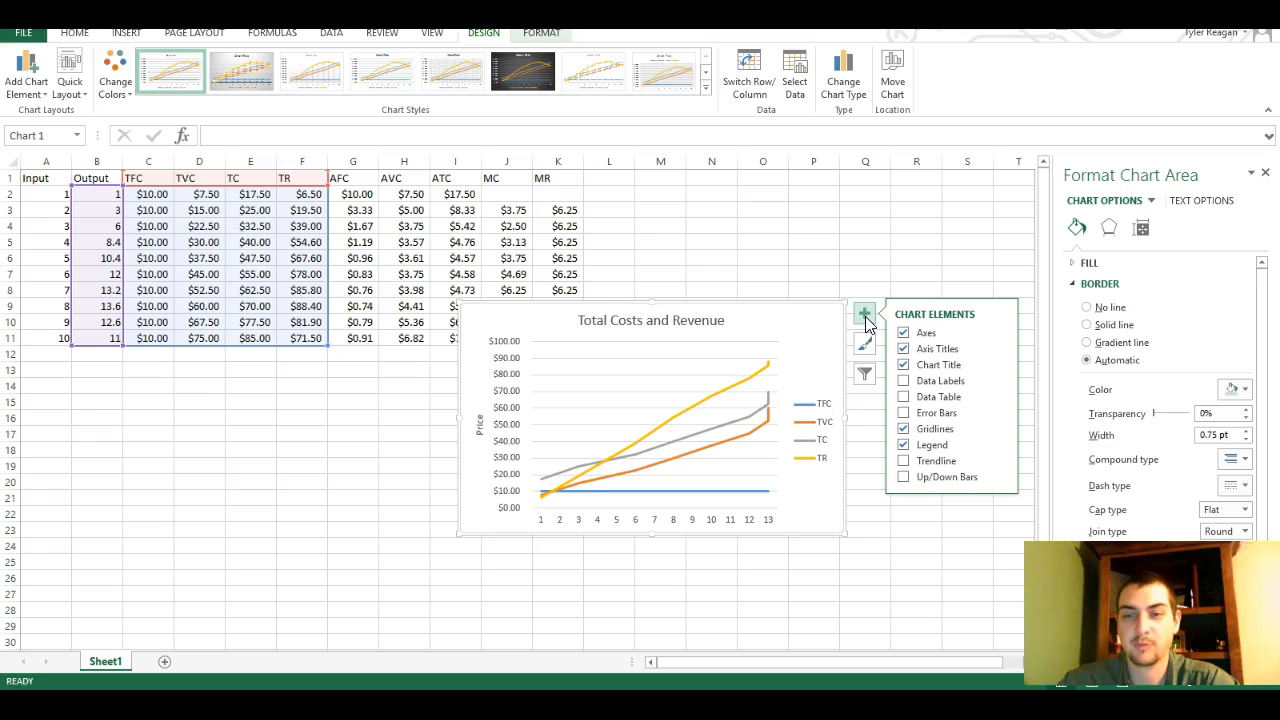
left_click(928, 322)
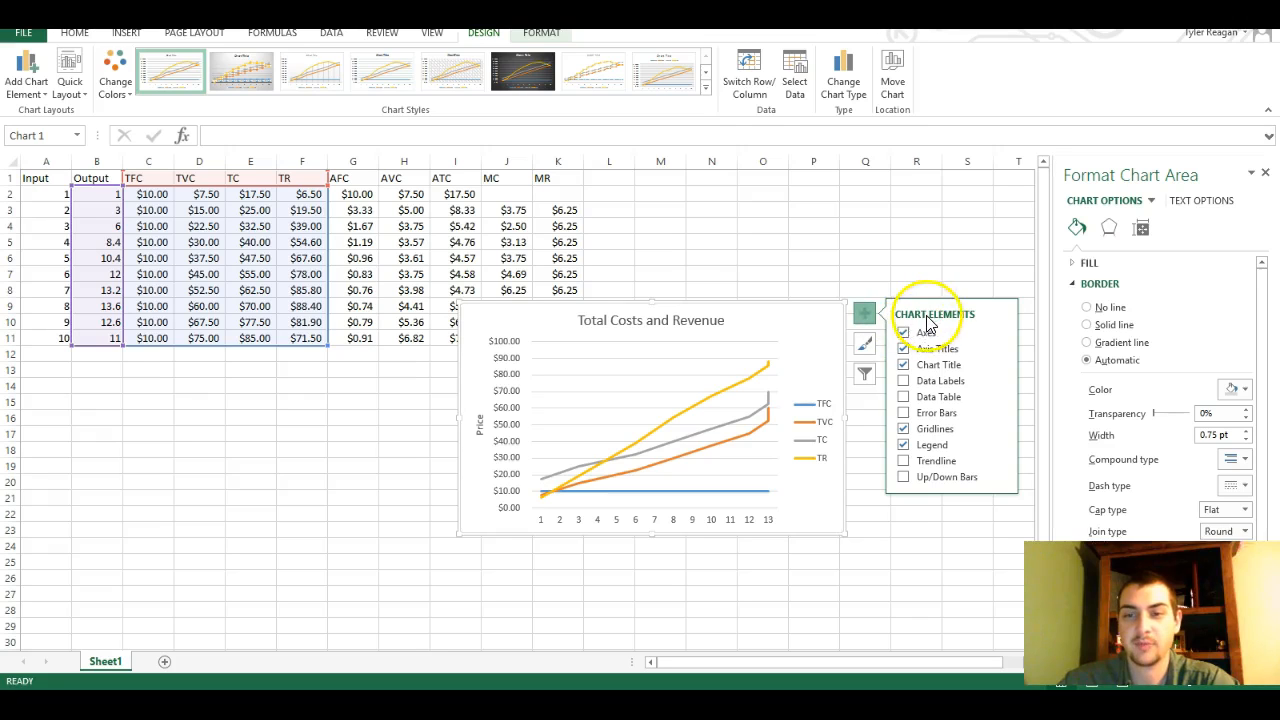
left_click(1001, 350)
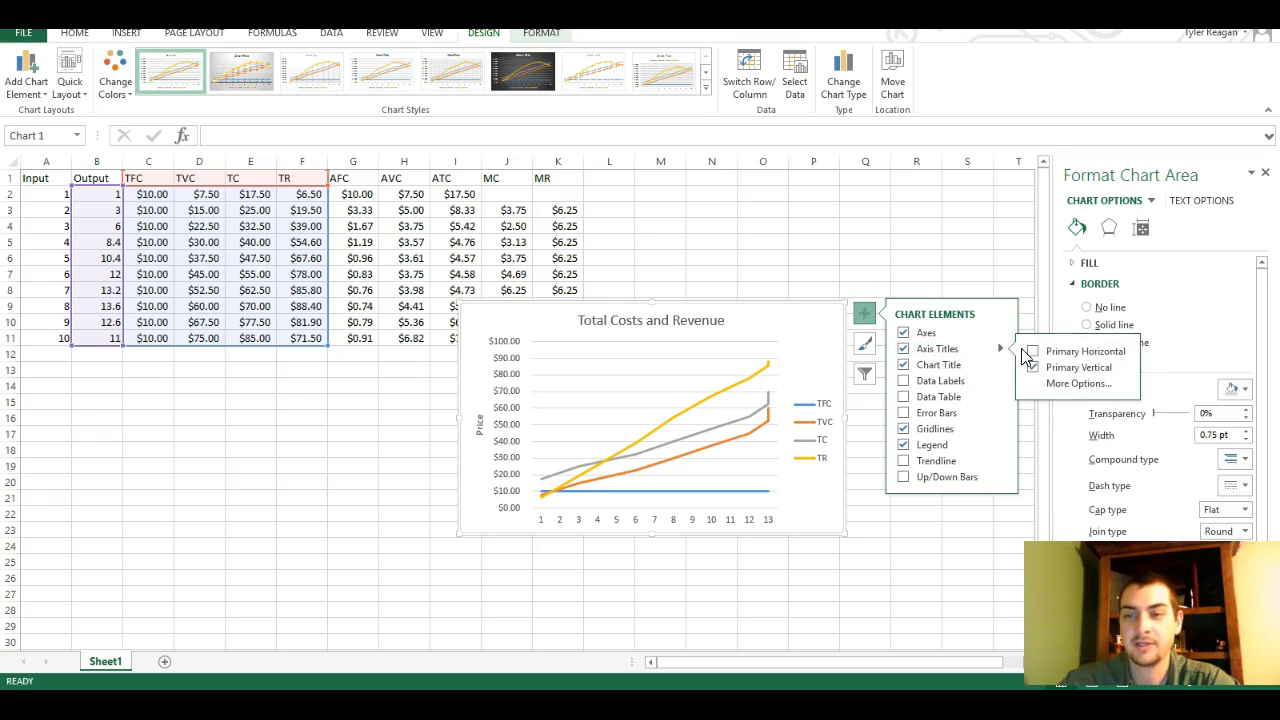
left_click(1040, 351)
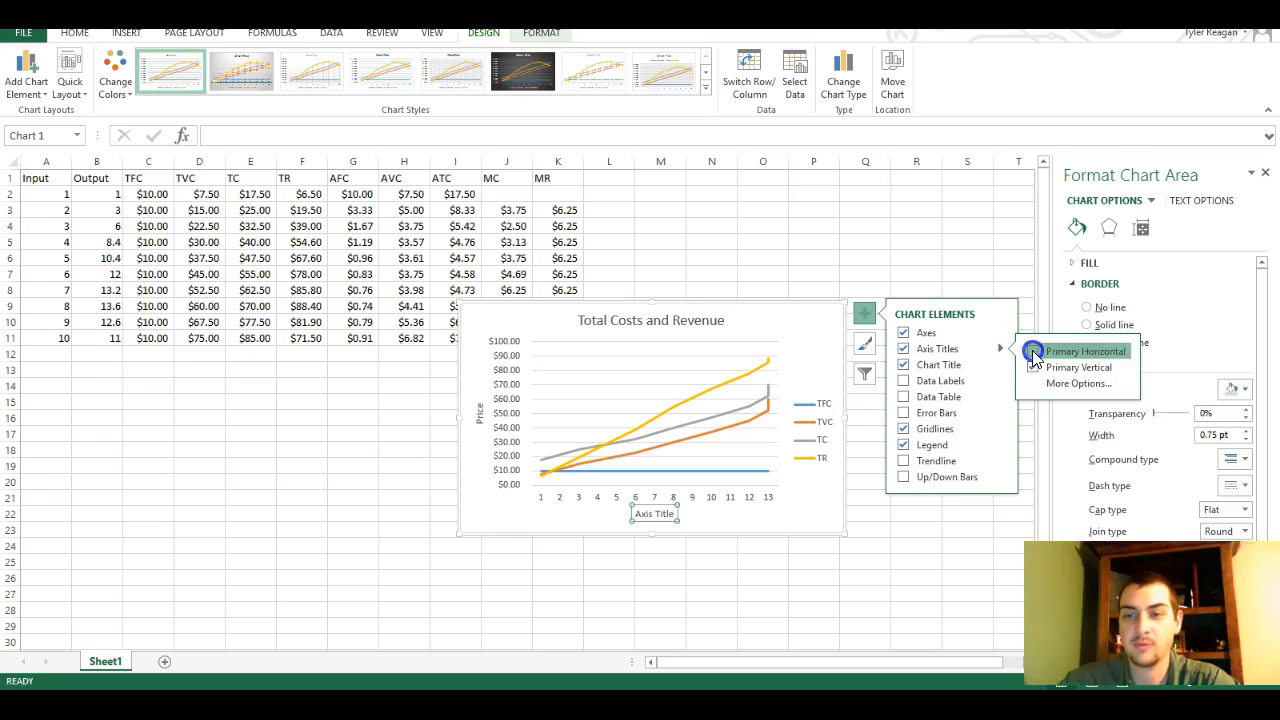
left_click(930, 275)
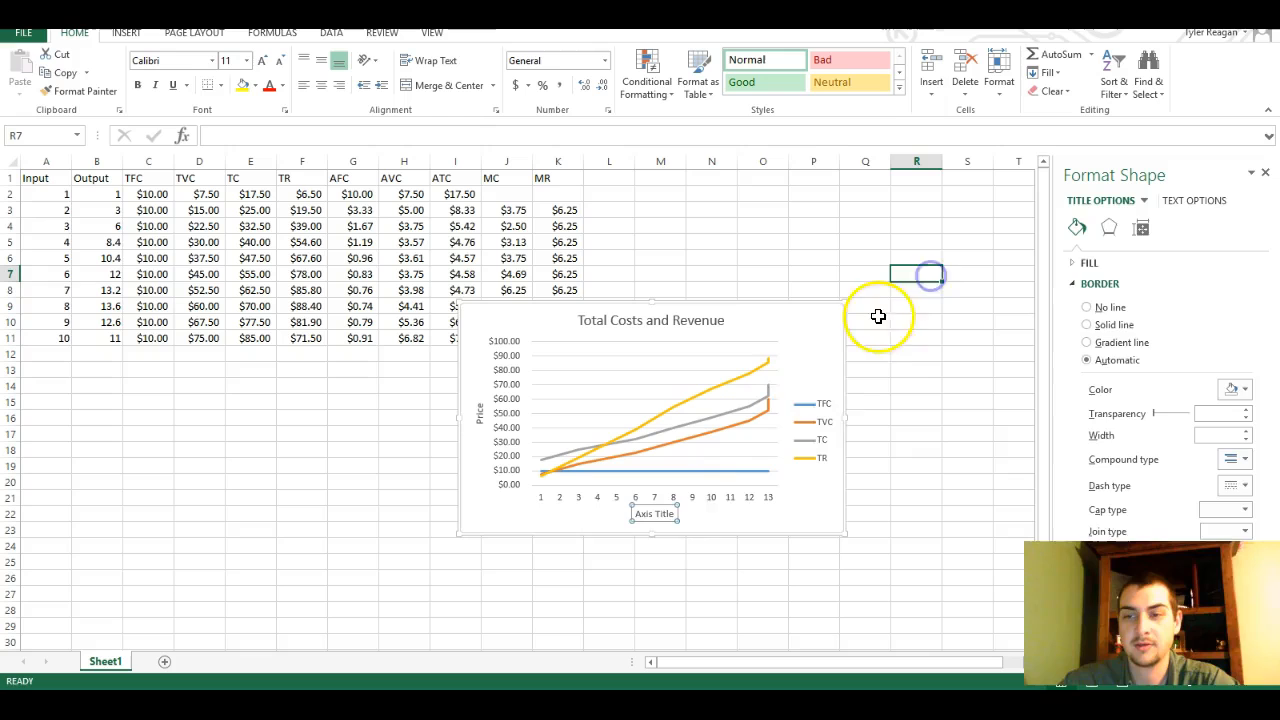
Title the horizontal axis Output and move the Total Costs and Revenue chart below the data table, under its first columns
left_click(655, 516)
triple_click(655, 516)
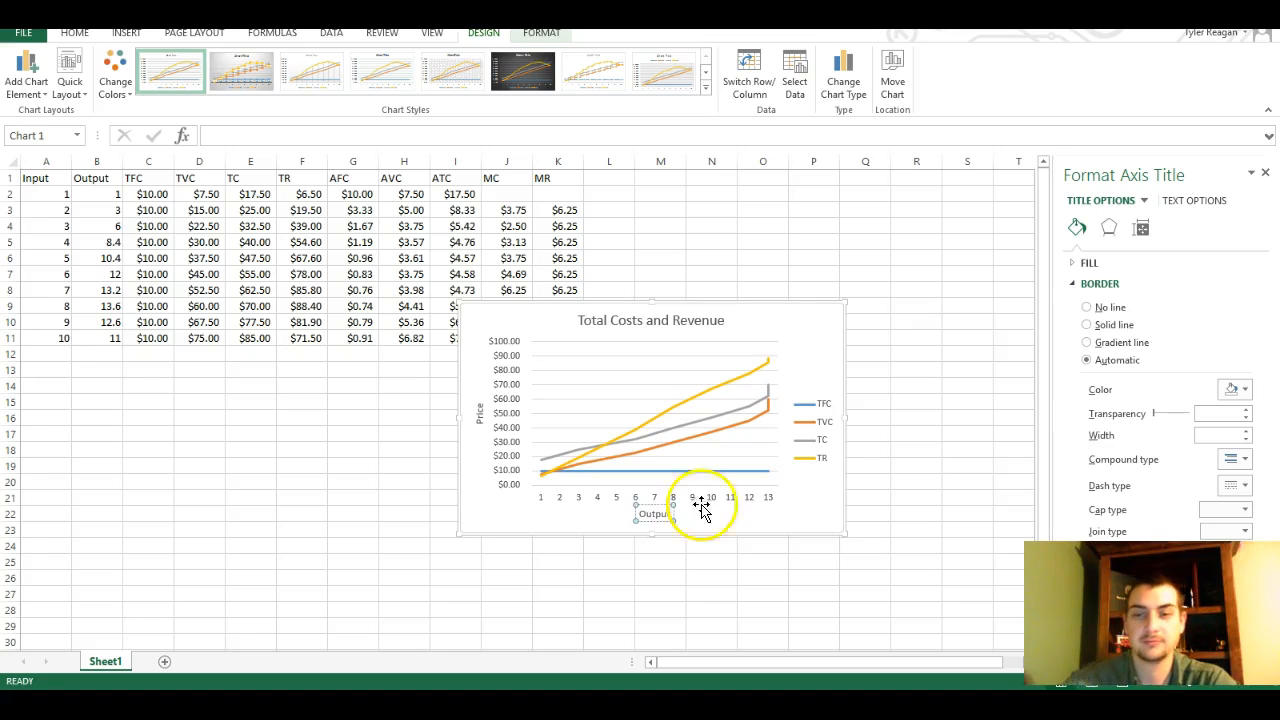
left_click(808, 330)
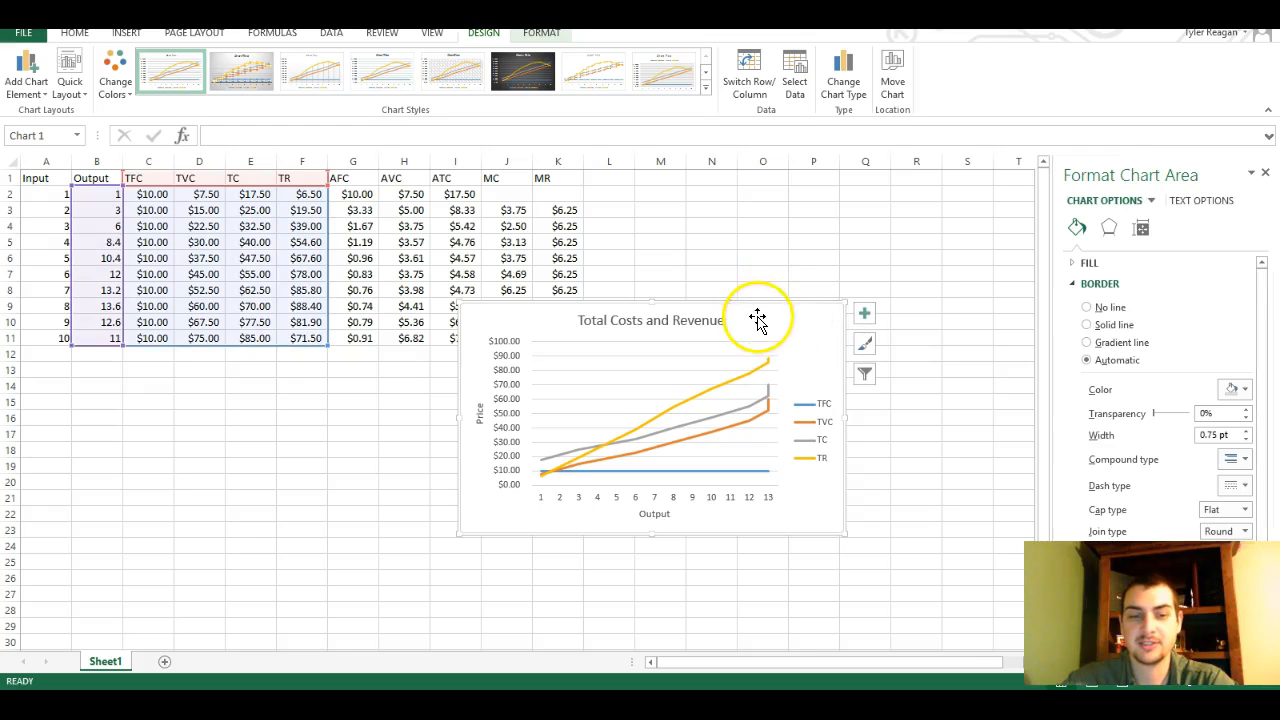
mouse_move(762, 306)
left_mouse_down()
mouse_move(609, 397)
mouse_move(331, 397)
mouse_move(284, 364)
left_mouse_up()
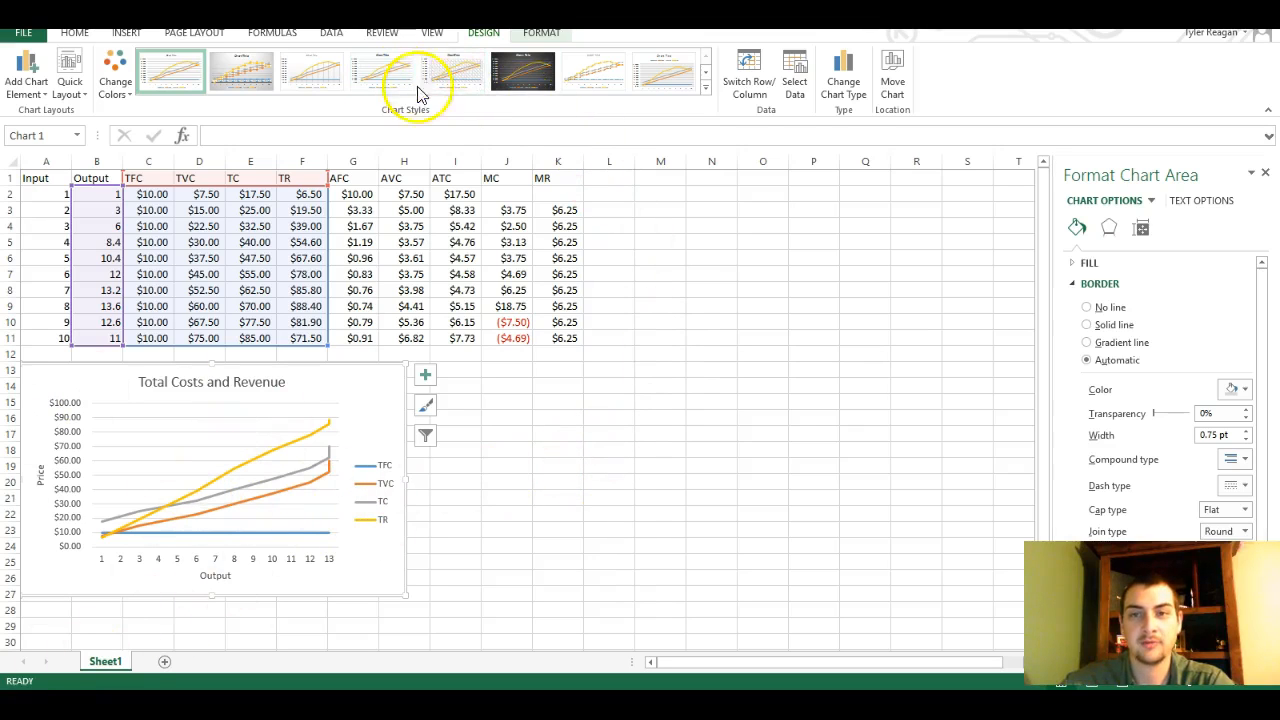
left_click(575, 433)
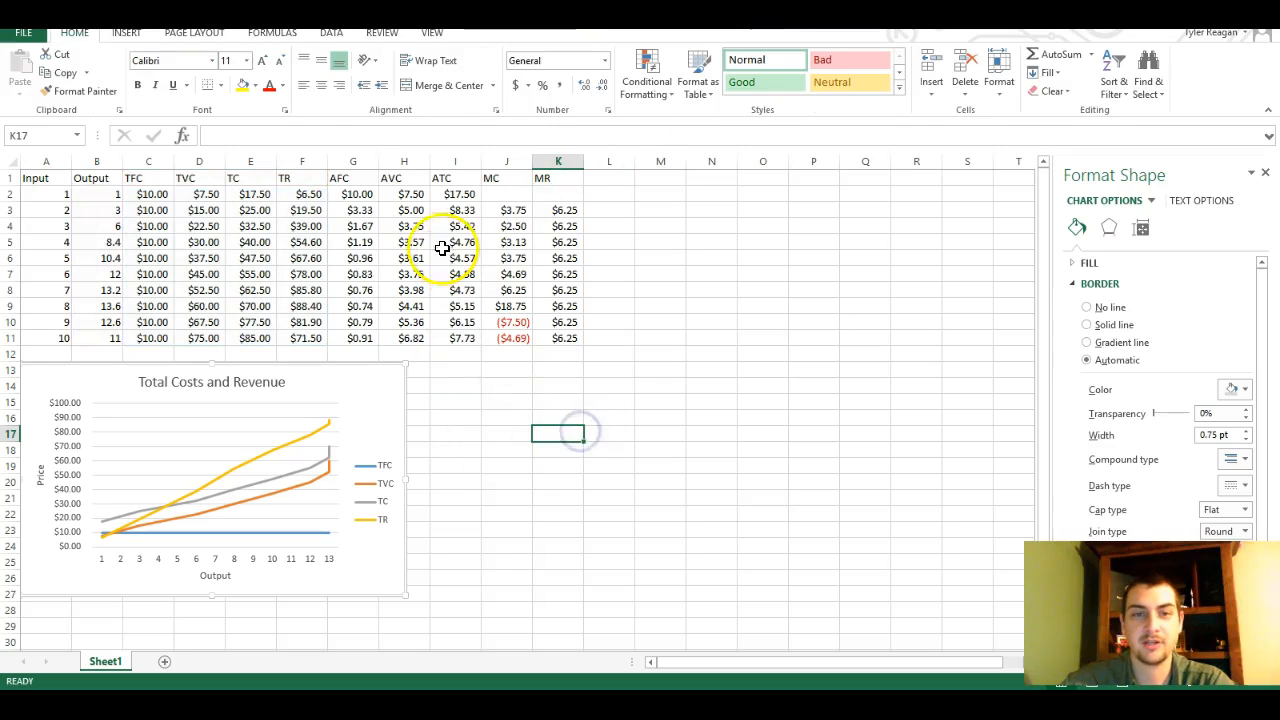
Insert a basic 2-D line chart of the AFC to MR data in G1:K11 and place it beside the first chart
mouse_move(349, 176)
left_mouse_down()
mouse_move(531, 243)
mouse_move(567, 342)
left_mouse_up()
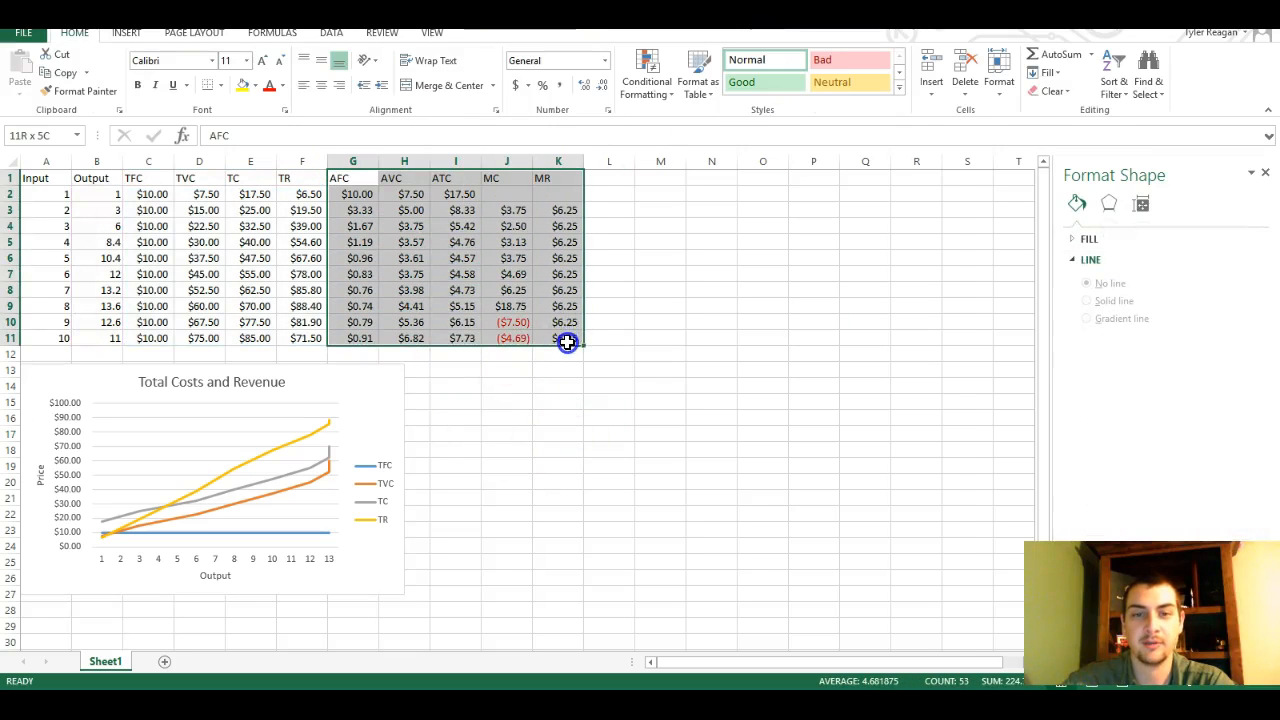
left_click(127, 33)
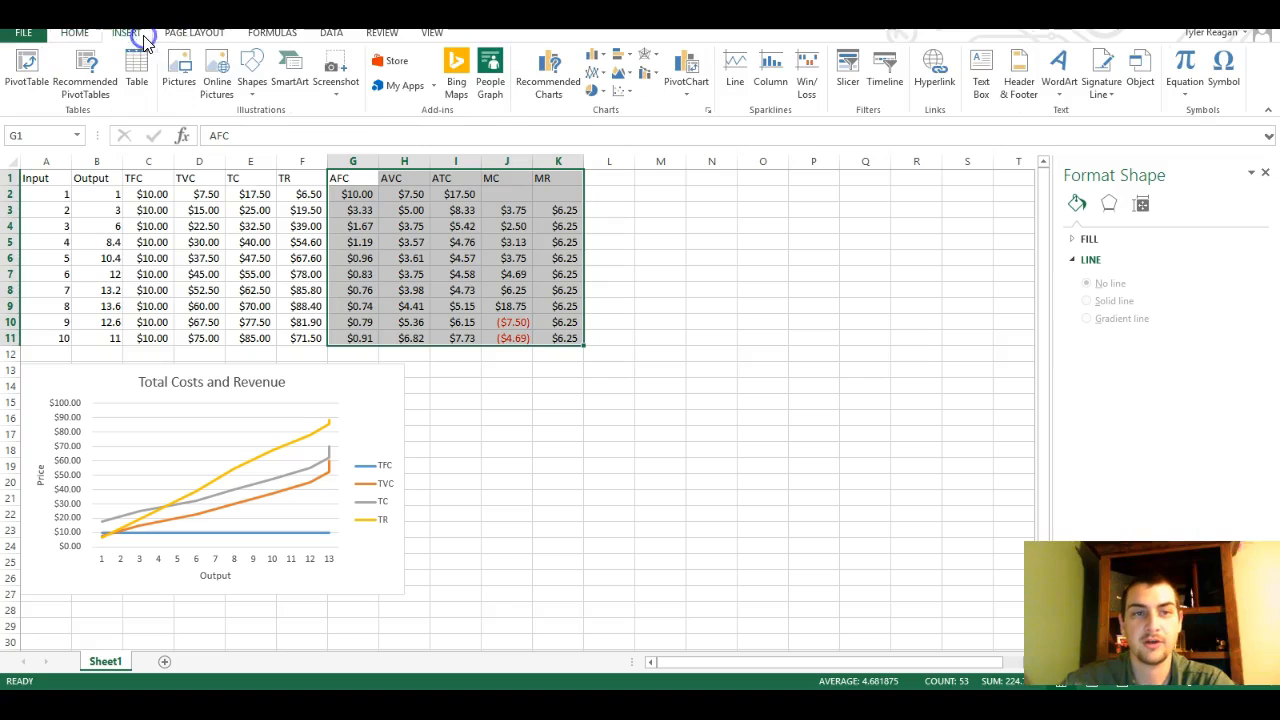
left_click(597, 77)
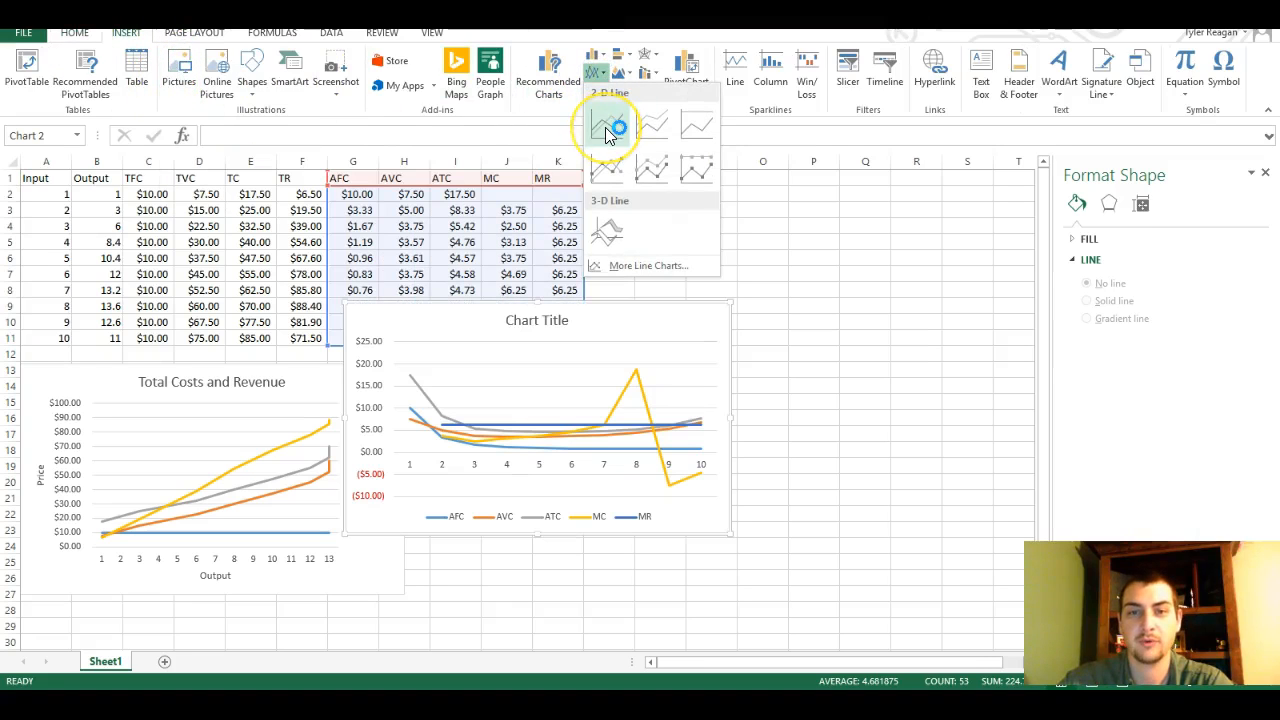
left_click(607, 127)
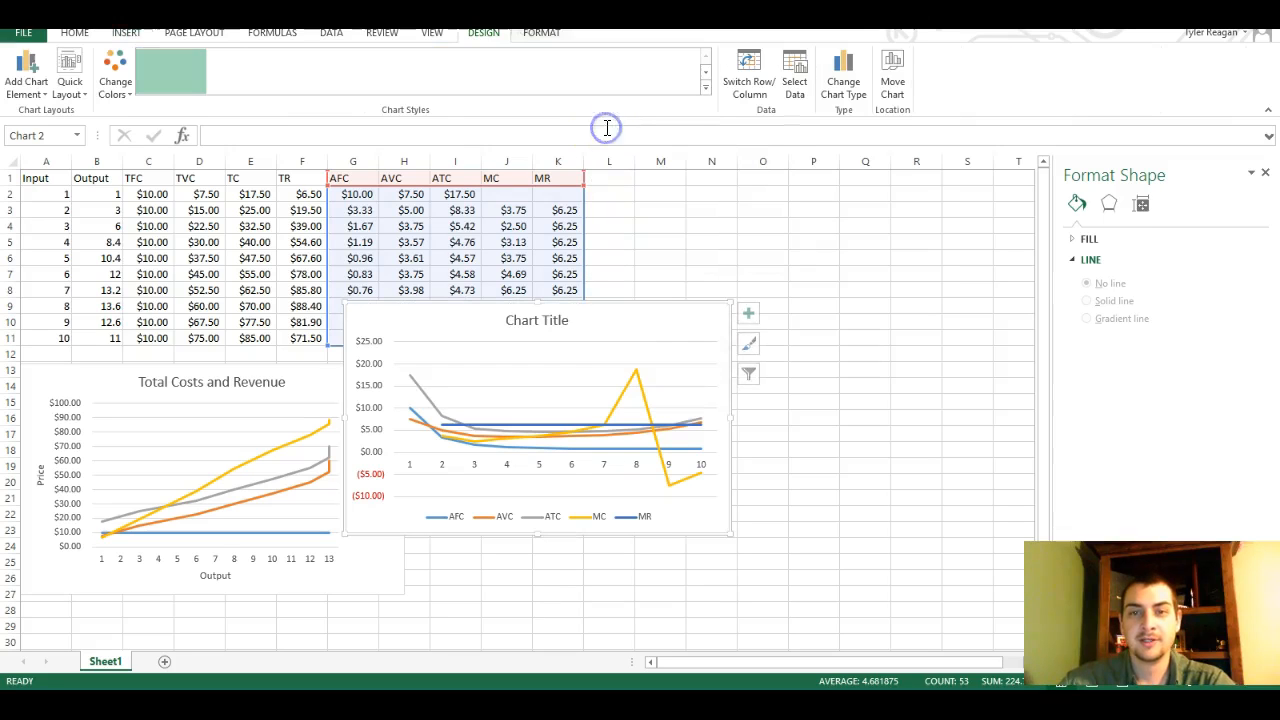
left_click_drag(624, 308, 704, 362)
Title the new line chart "Average, Marginal Costs and Revenues"
left_click(645, 376)
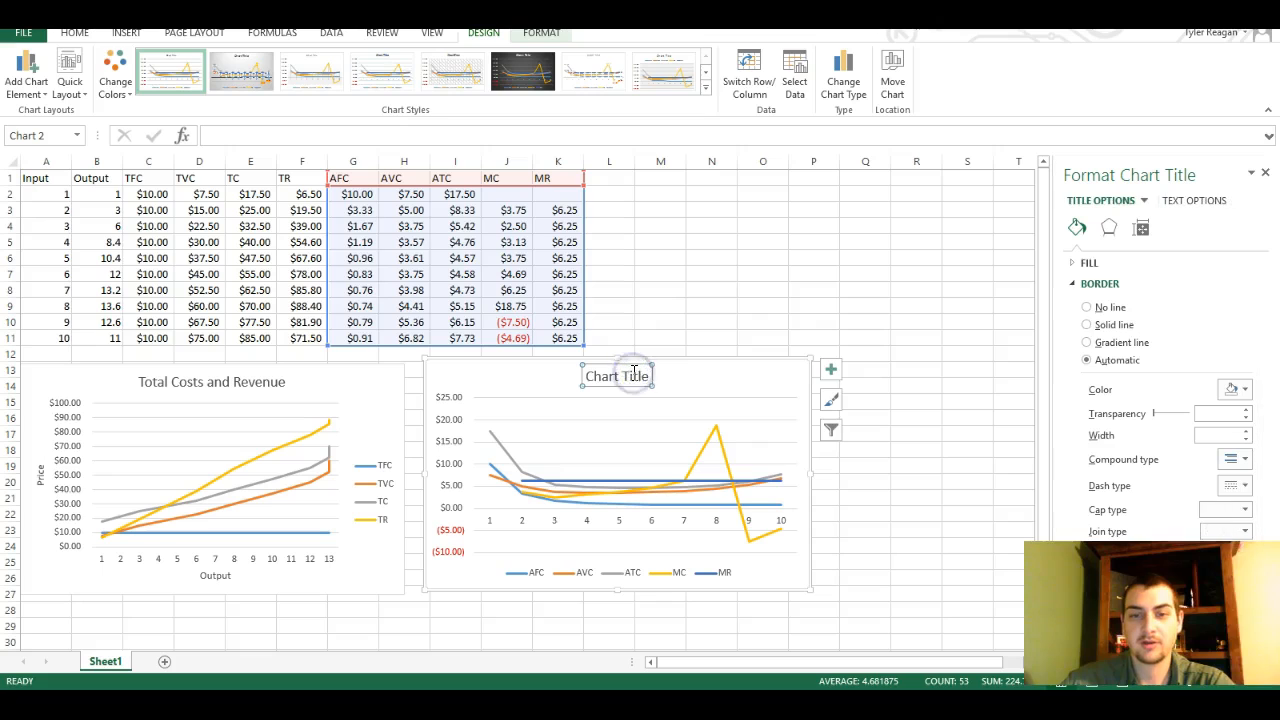
double_click(637, 378)
key("BackSpace")
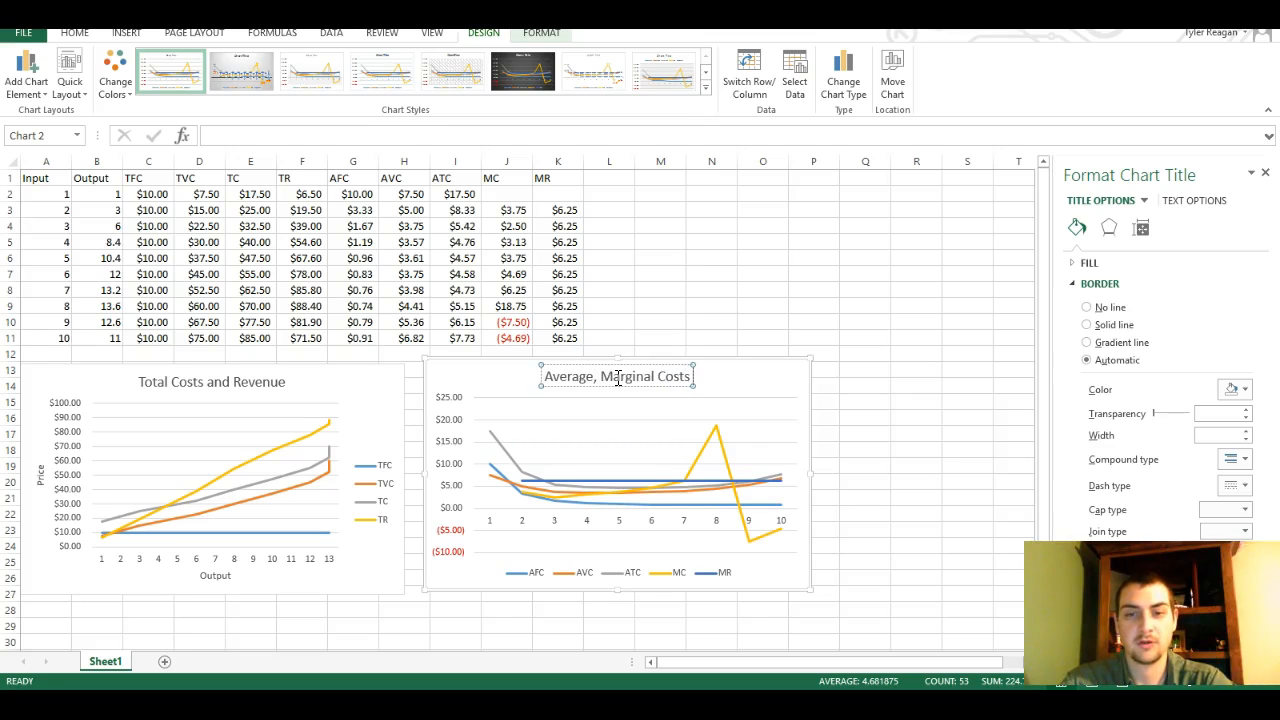
type("and Rev")
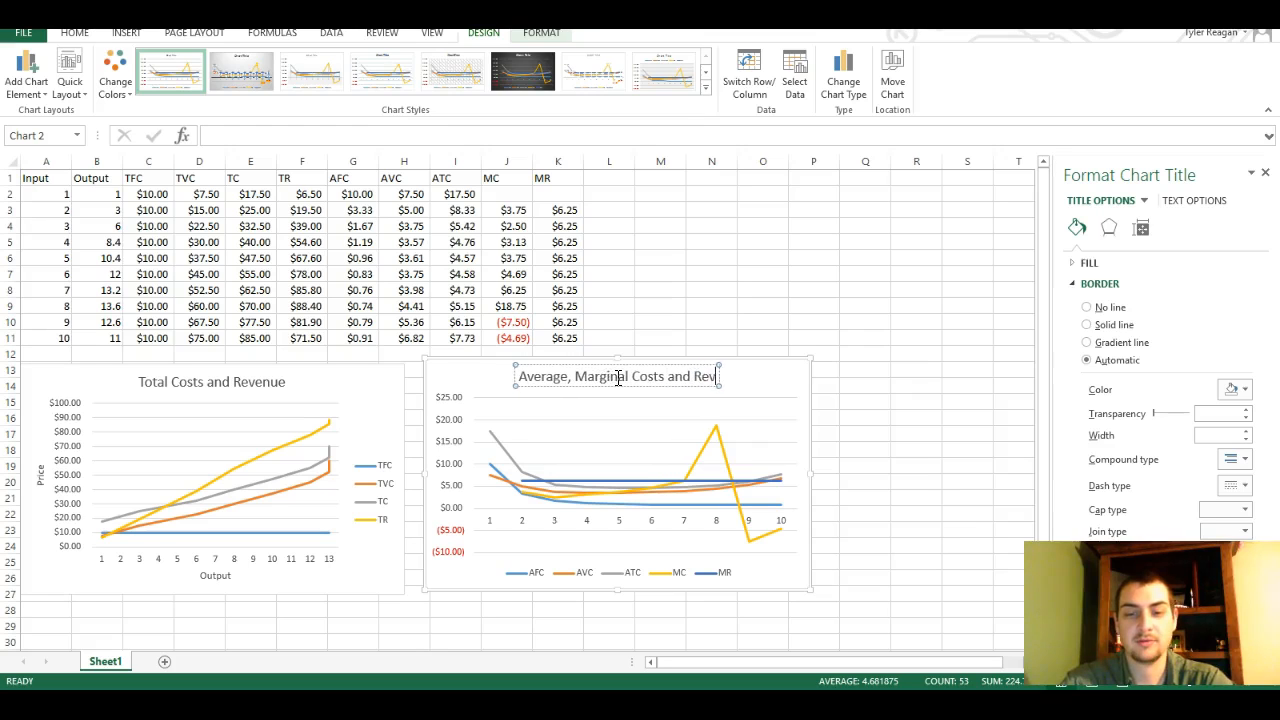
type("enues")
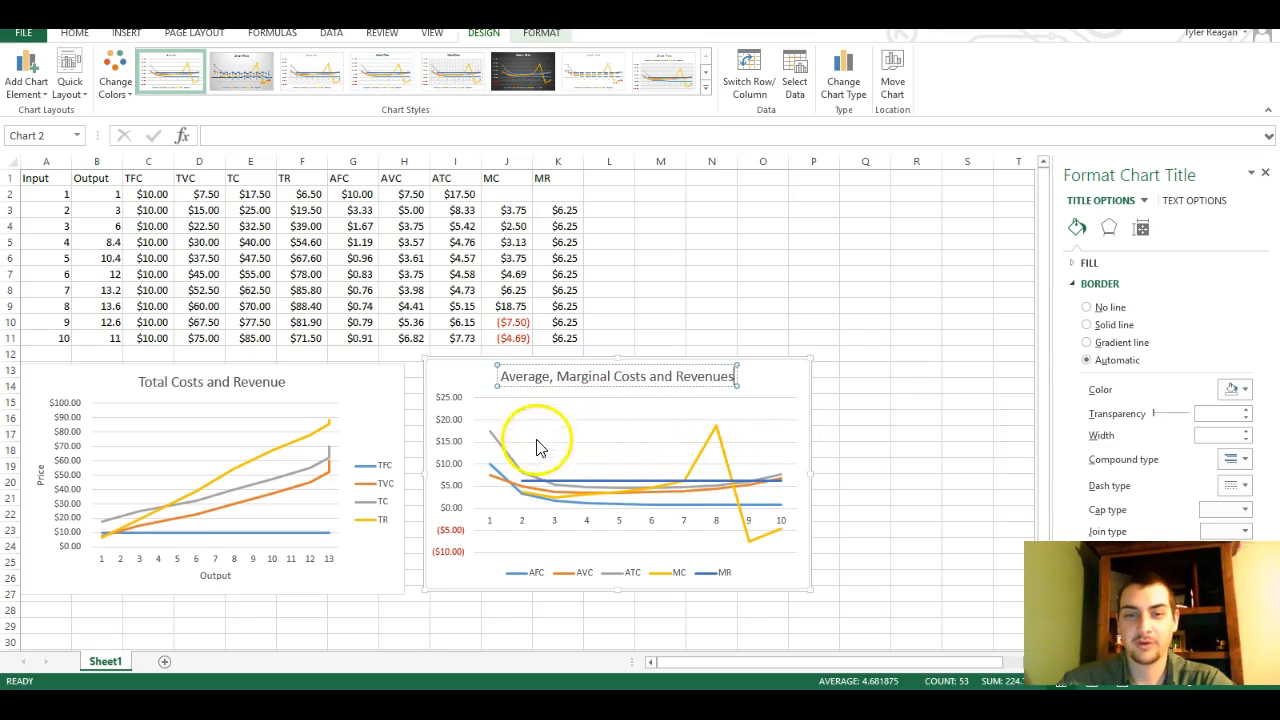
left_click(770, 390)
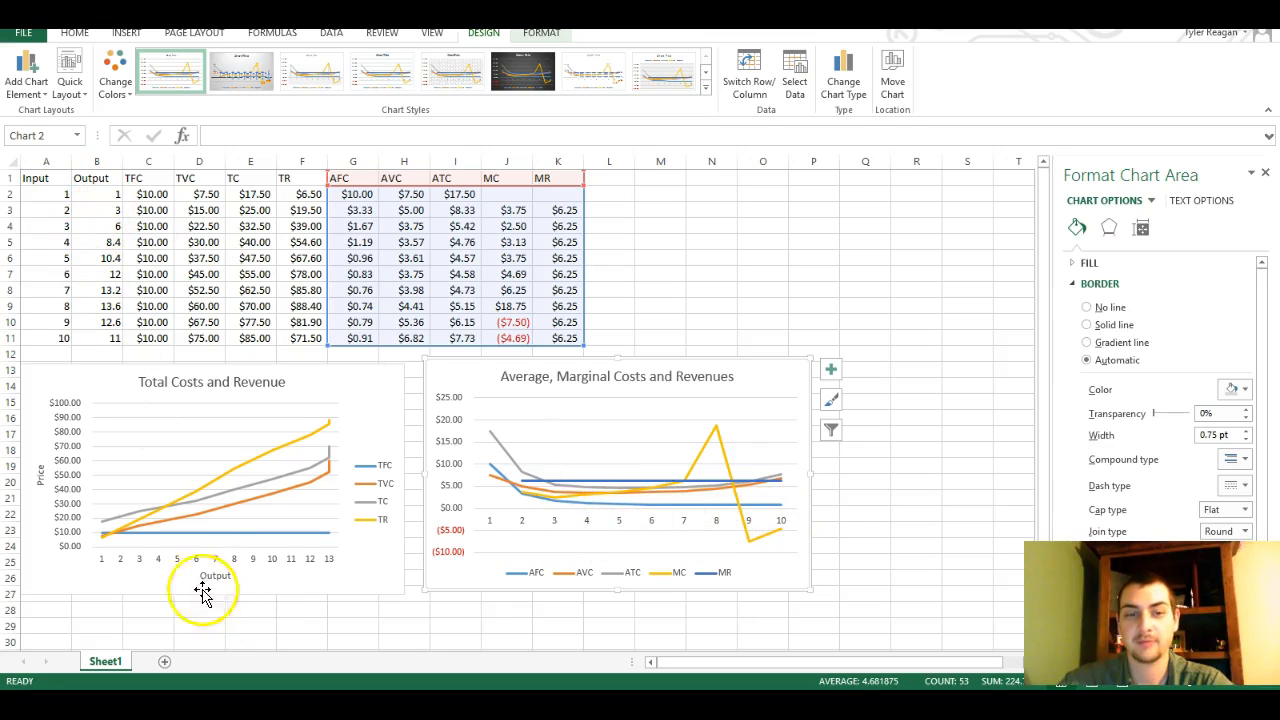
Set the horizontal axis labels of the Average, Marginal Costs and Revenues chart to the Output values in B2:B11
left_click(556, 526)
right_click(554, 522)
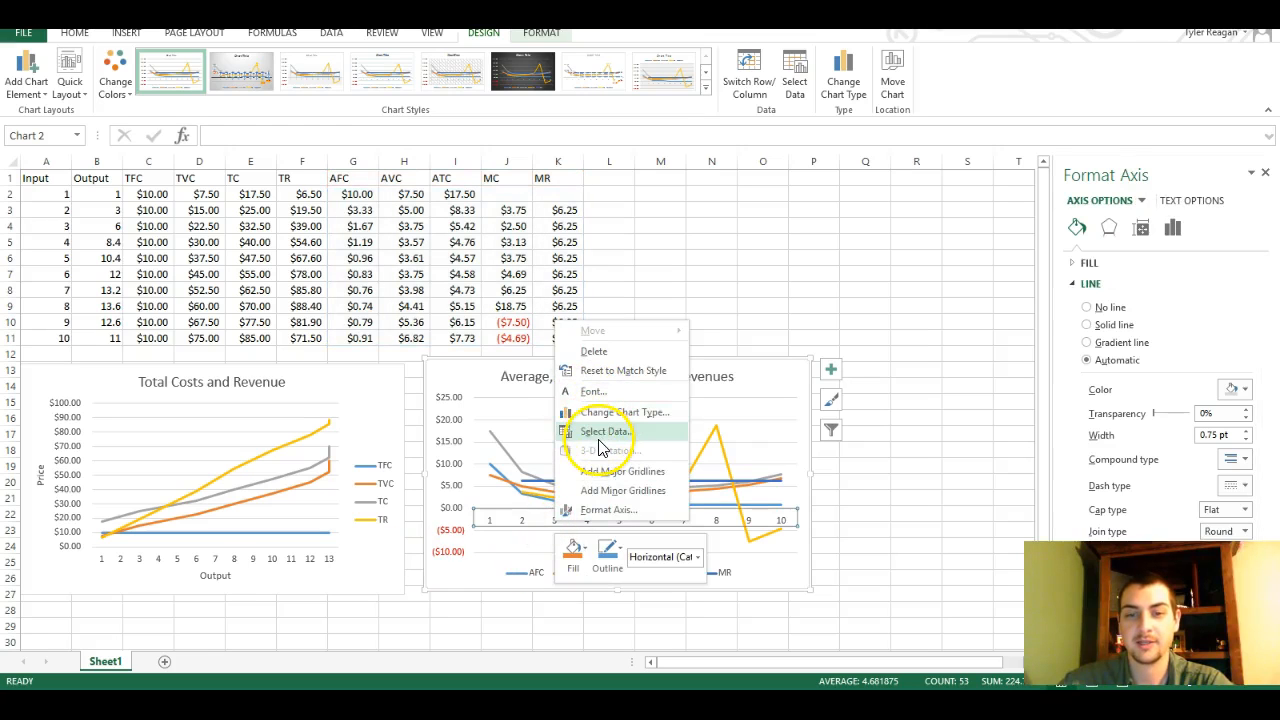
left_click(599, 441)
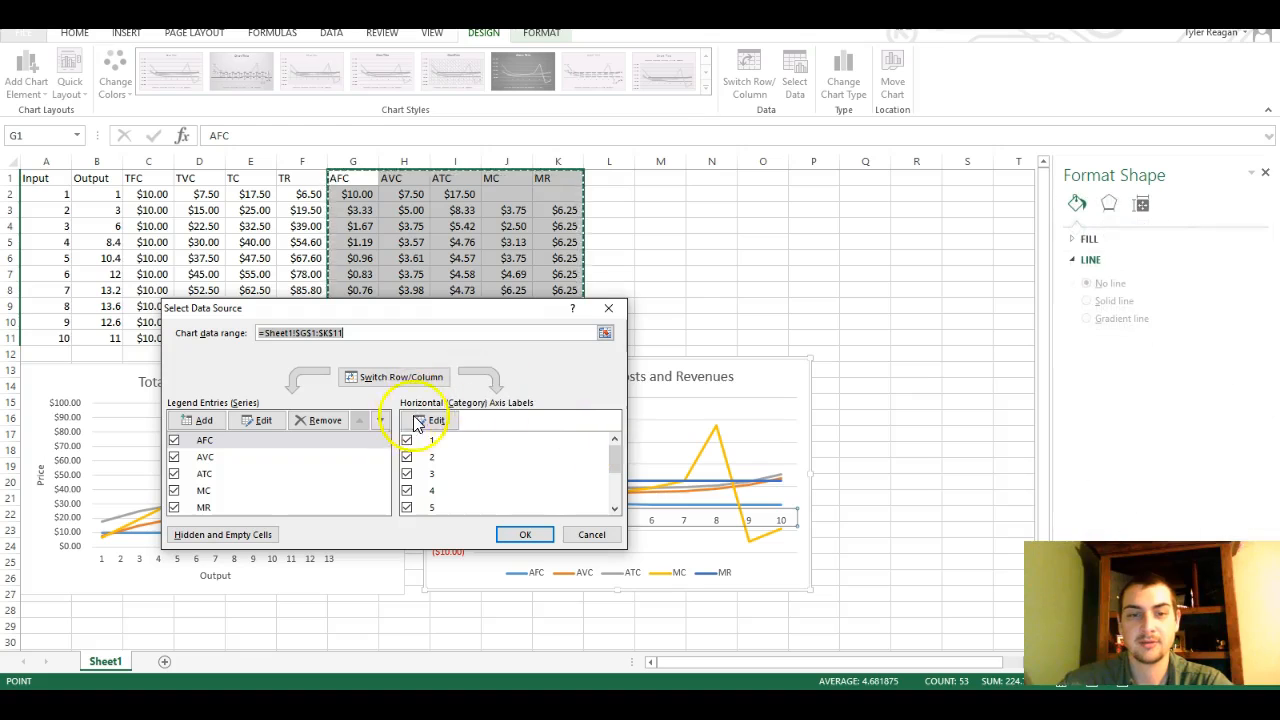
left_click(432, 421)
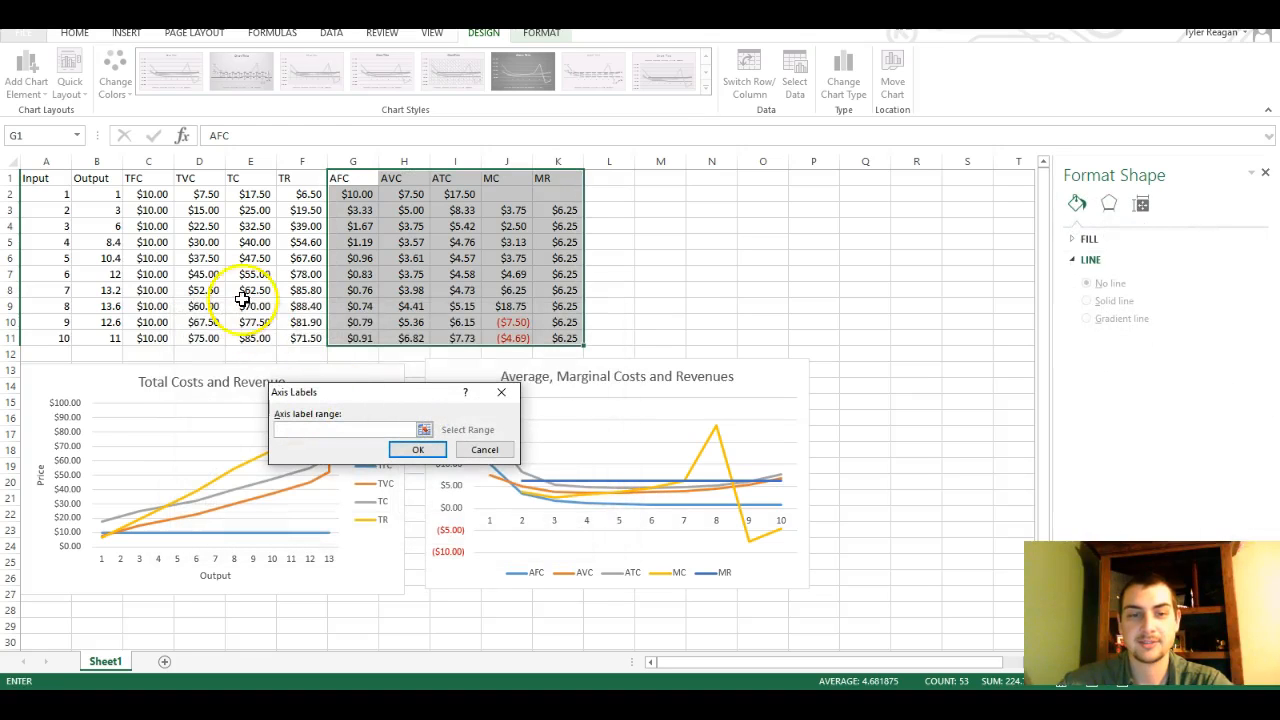
left_click_drag(105, 195, 106, 340)
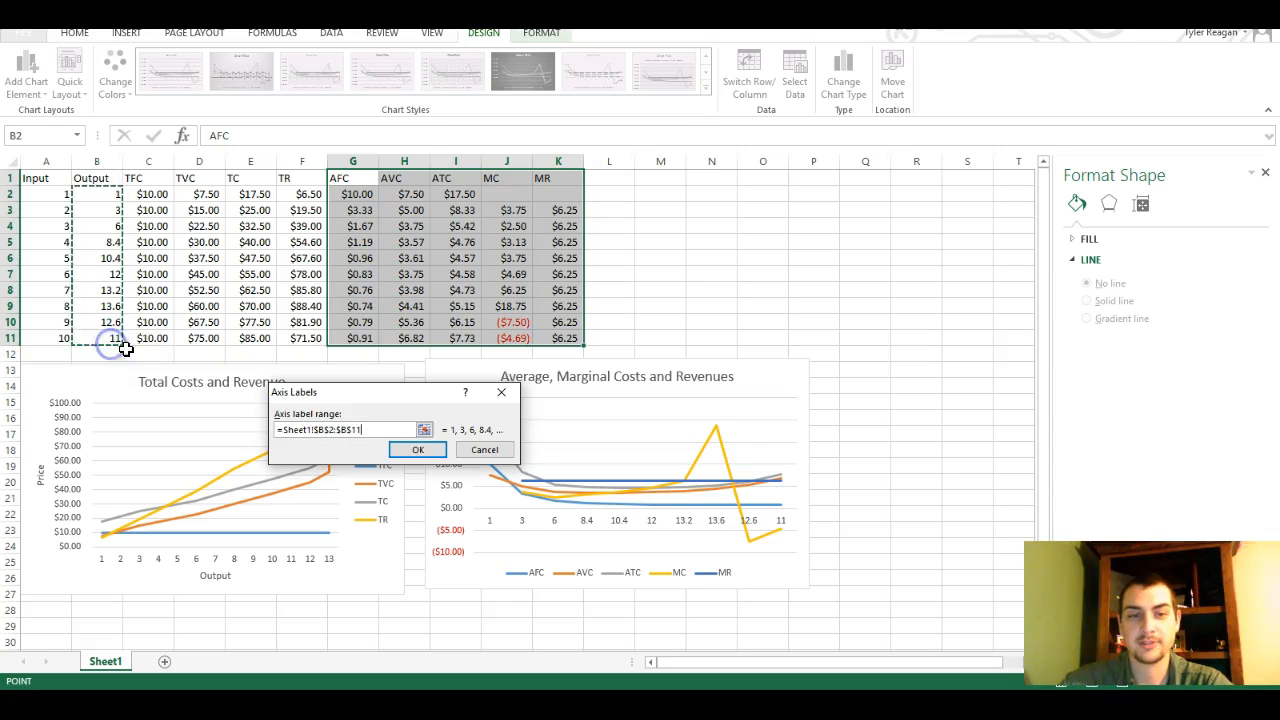
left_click(418, 451)
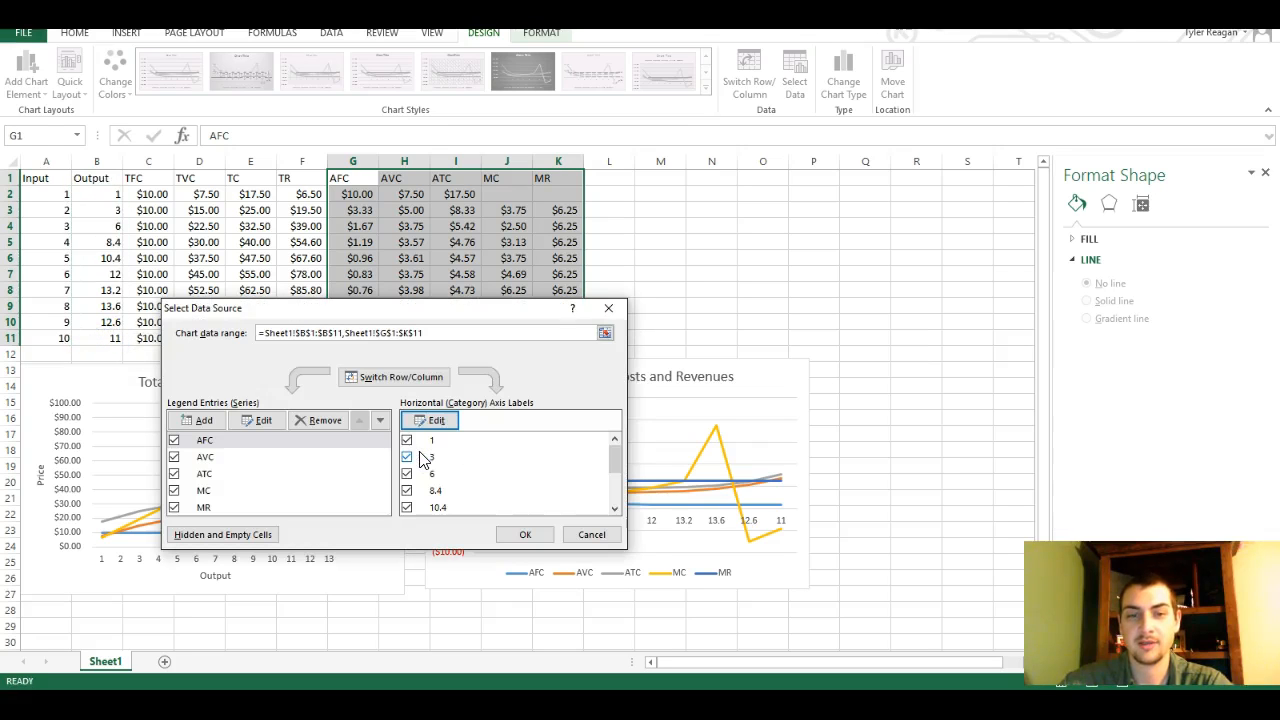
left_click(511, 535)
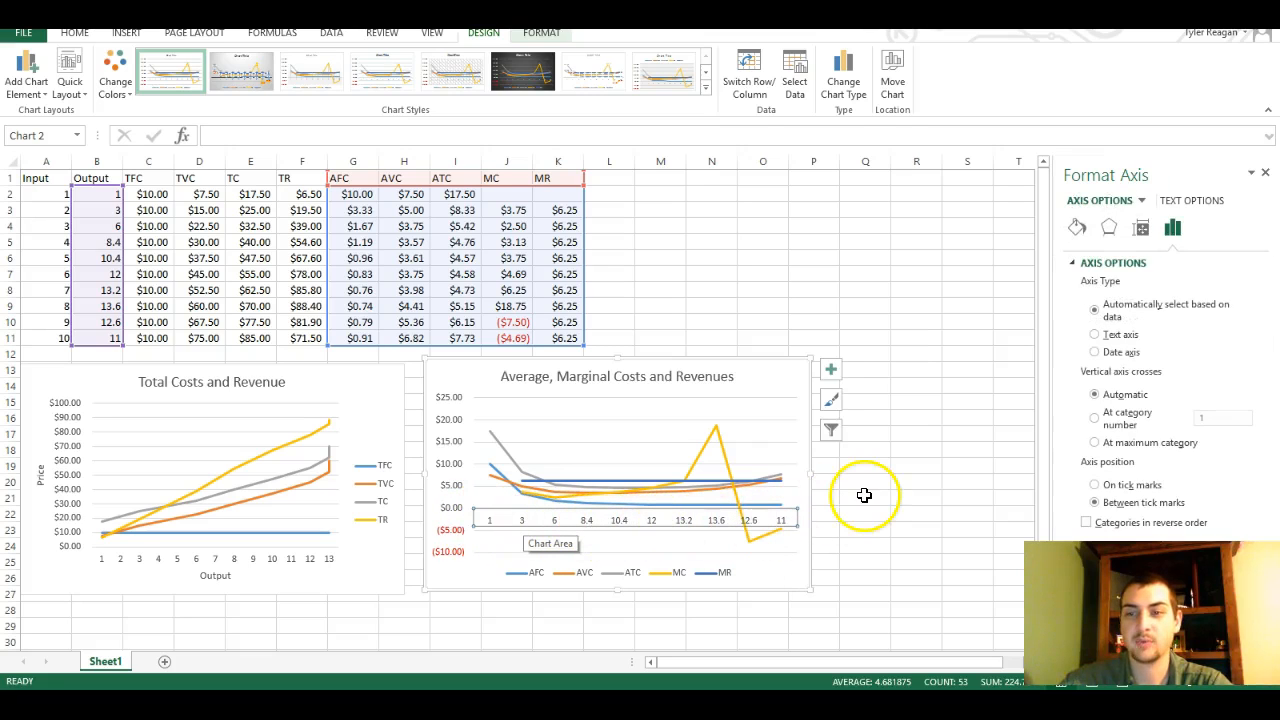
Change the horizontal axis of the Average, Marginal Costs and Revenues chart to a date axis
left_click(1095, 352)
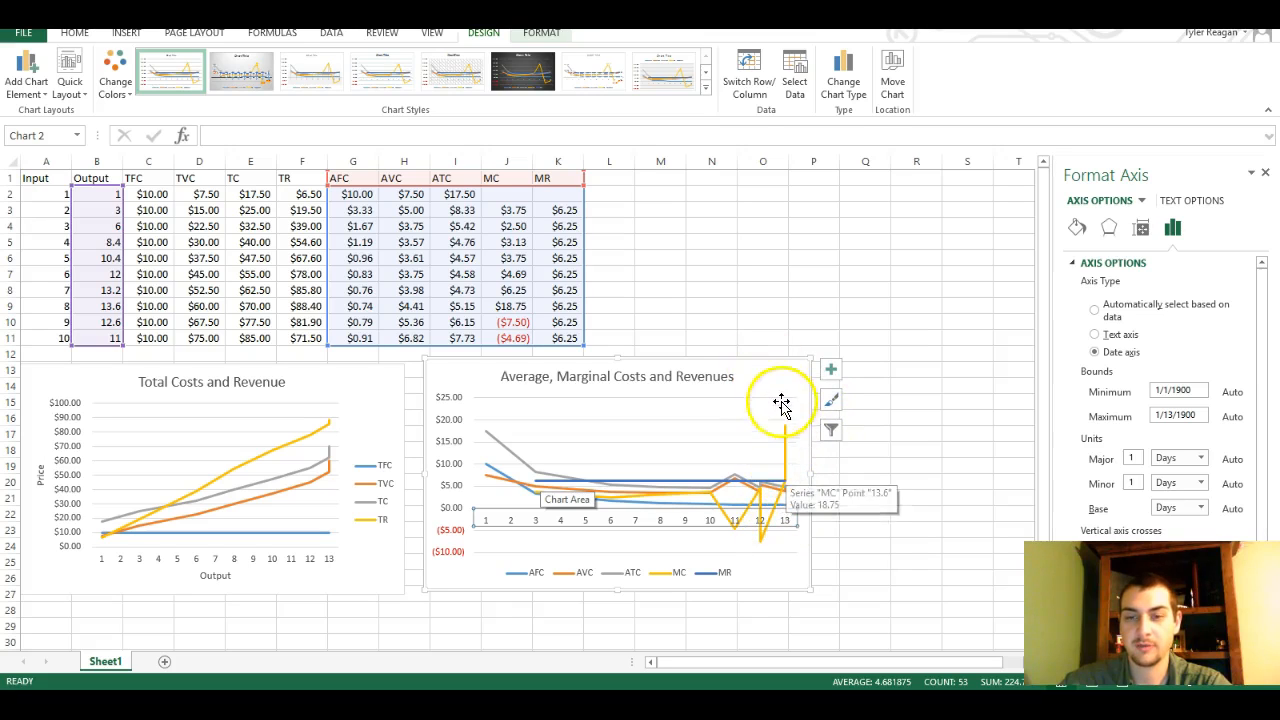
right_click(762, 528)
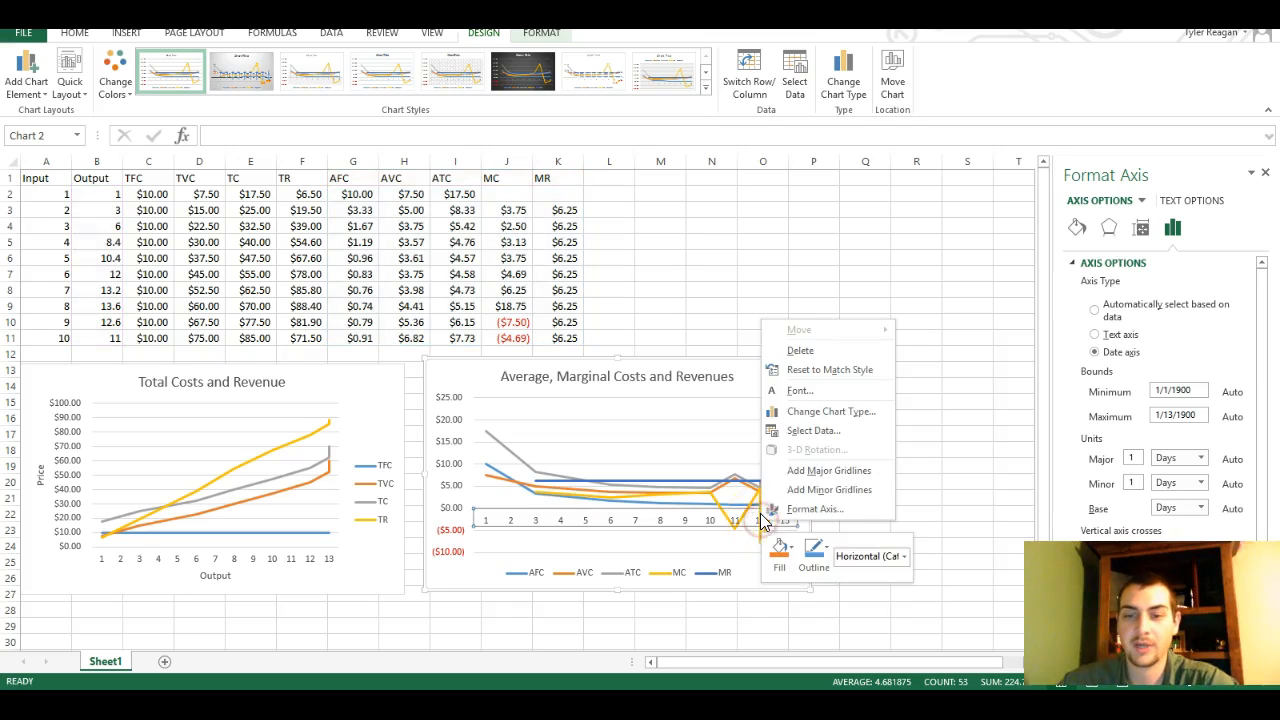
left_click(663, 470)
Filter the output categories 12.6 and 11 out of the Average, Marginal Costs and Revenues chart
left_click(831, 430)
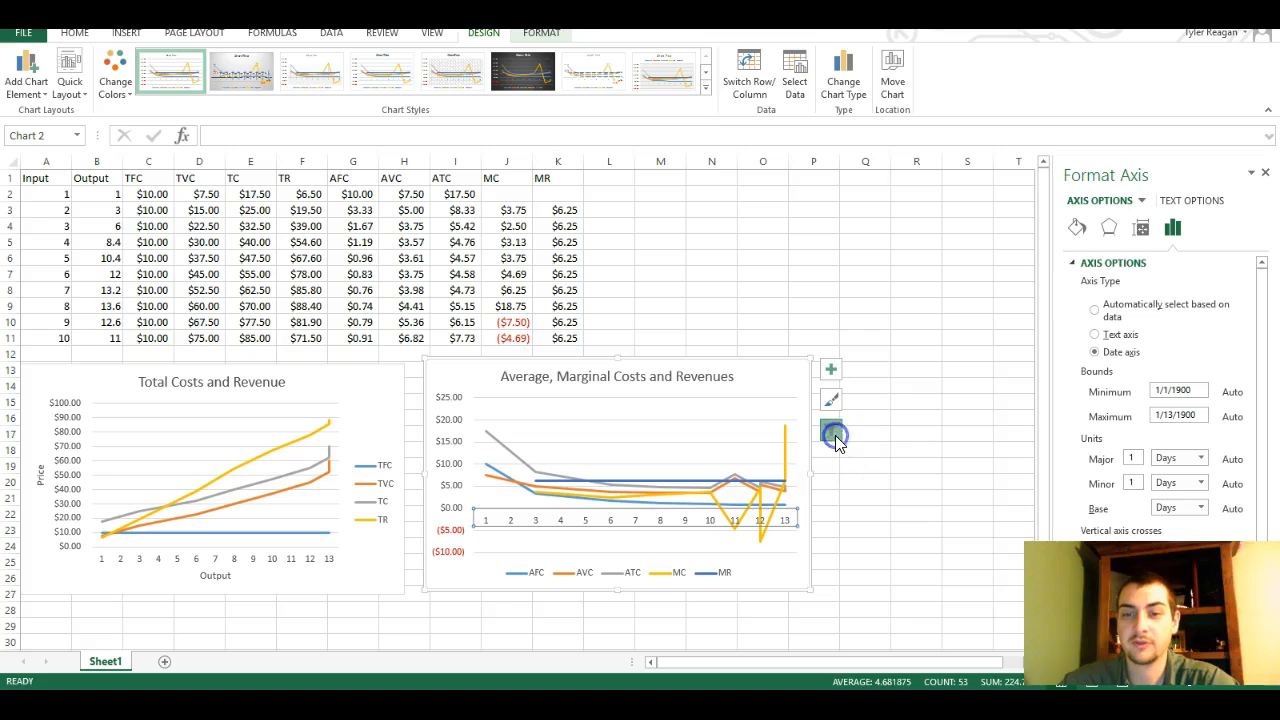
scroll(877, 523, "down", 5)
left_click(885, 645)
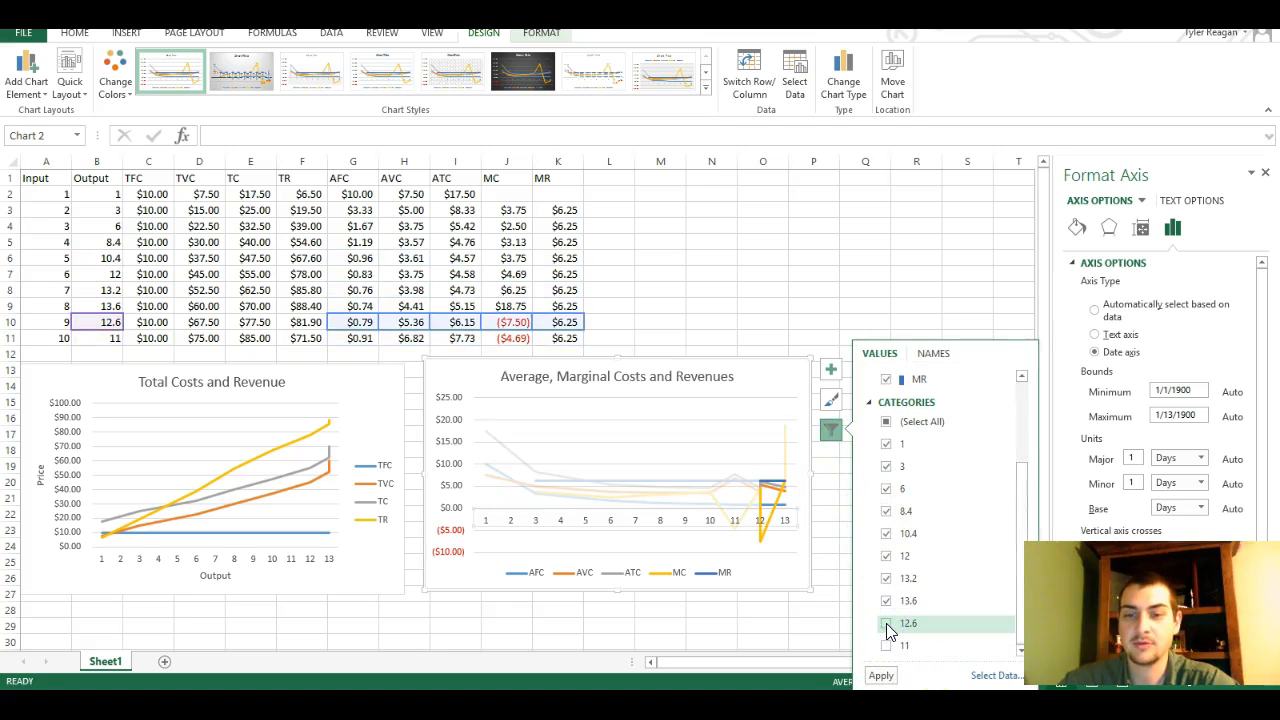
left_click(880, 676)
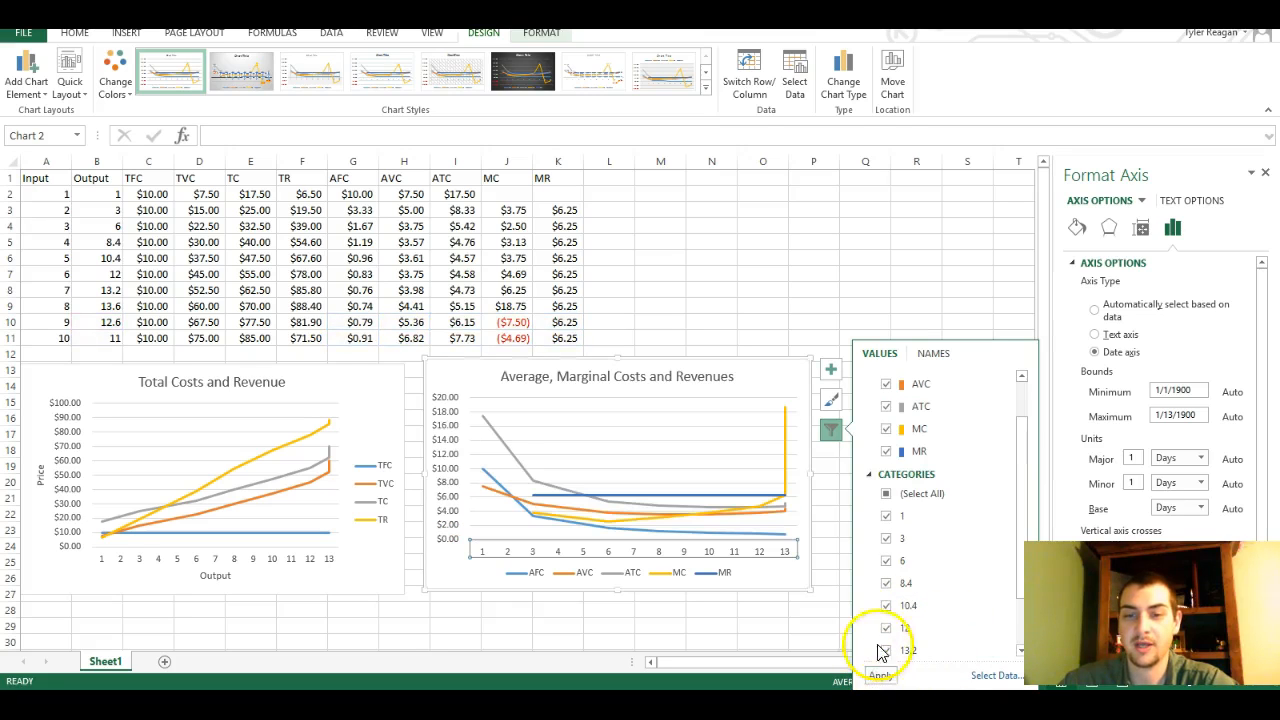
left_click(790, 383)
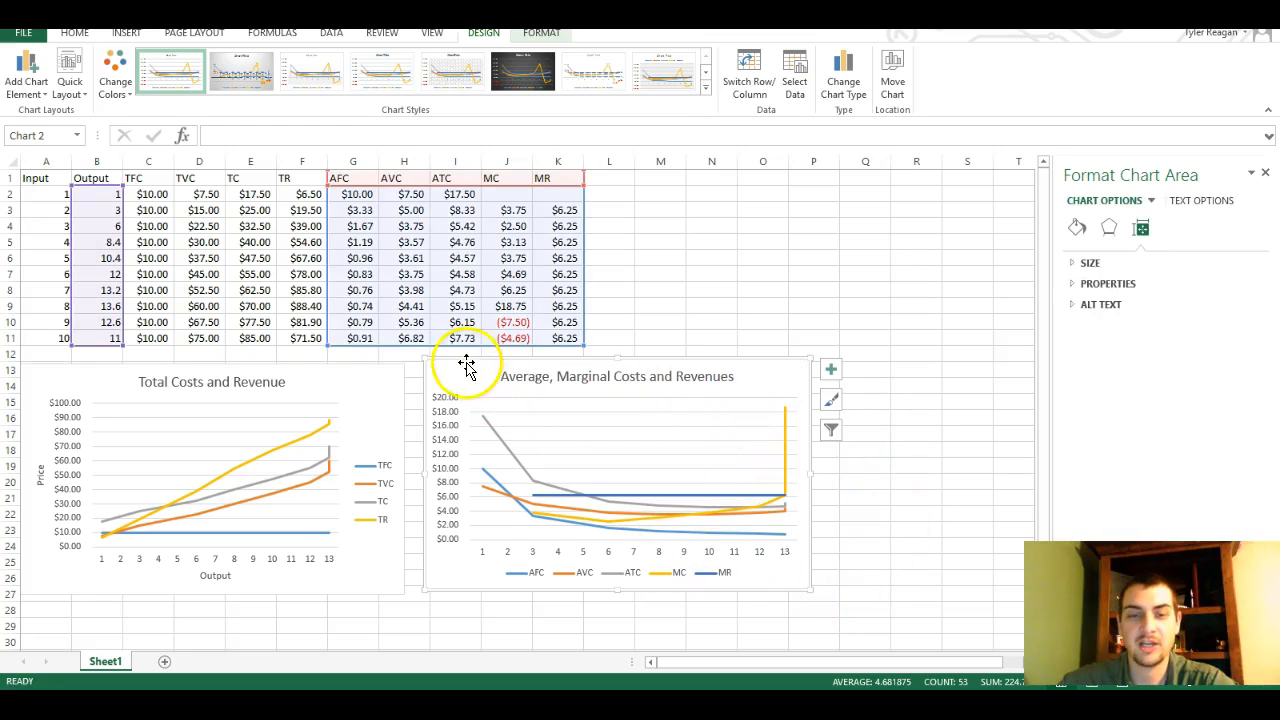
Apply the quick layout with a vertical axis title and side legend to the Average, Marginal Costs and Revenues chart, and title the vertical axis Price
left_click(70, 72)
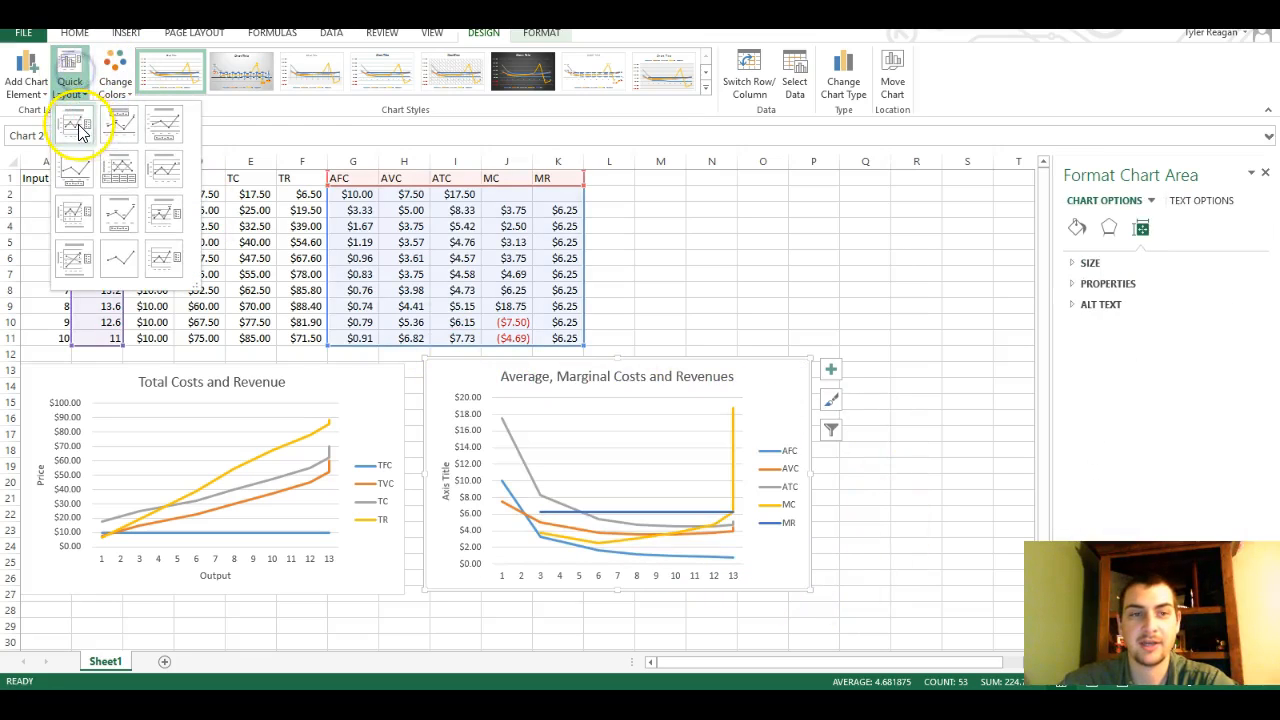
left_click(78, 128)
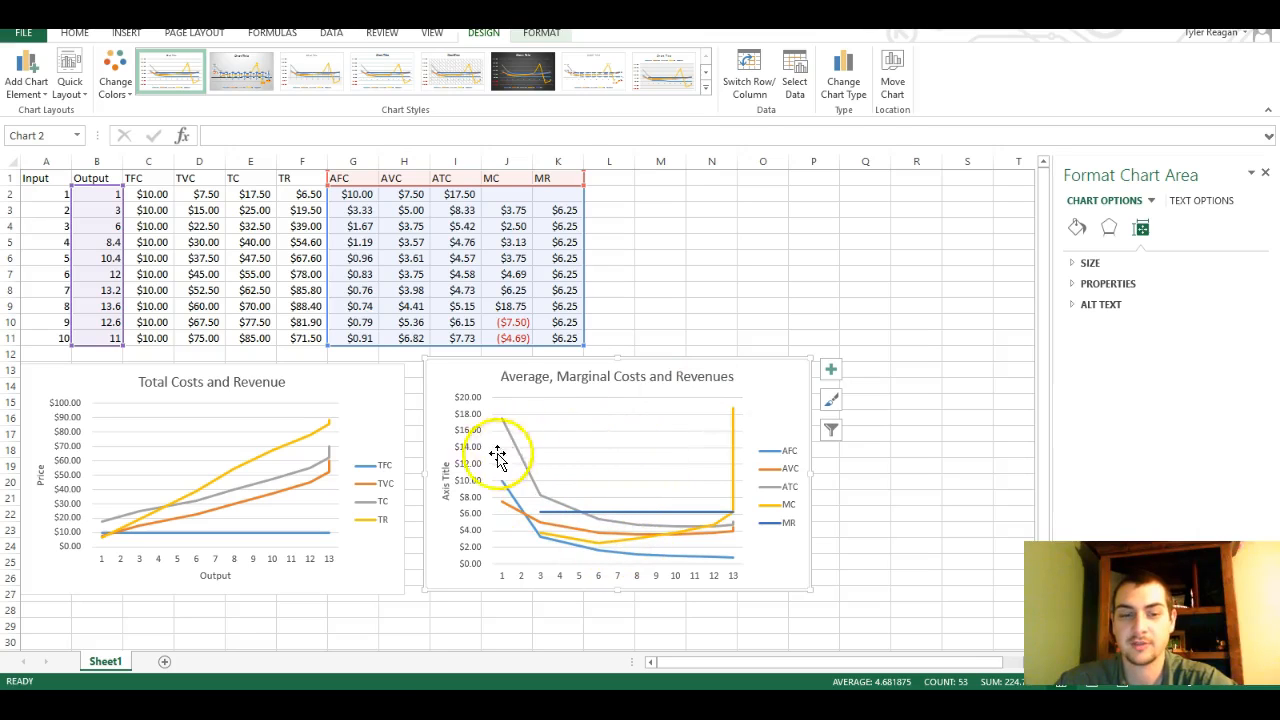
left_click(445, 485)
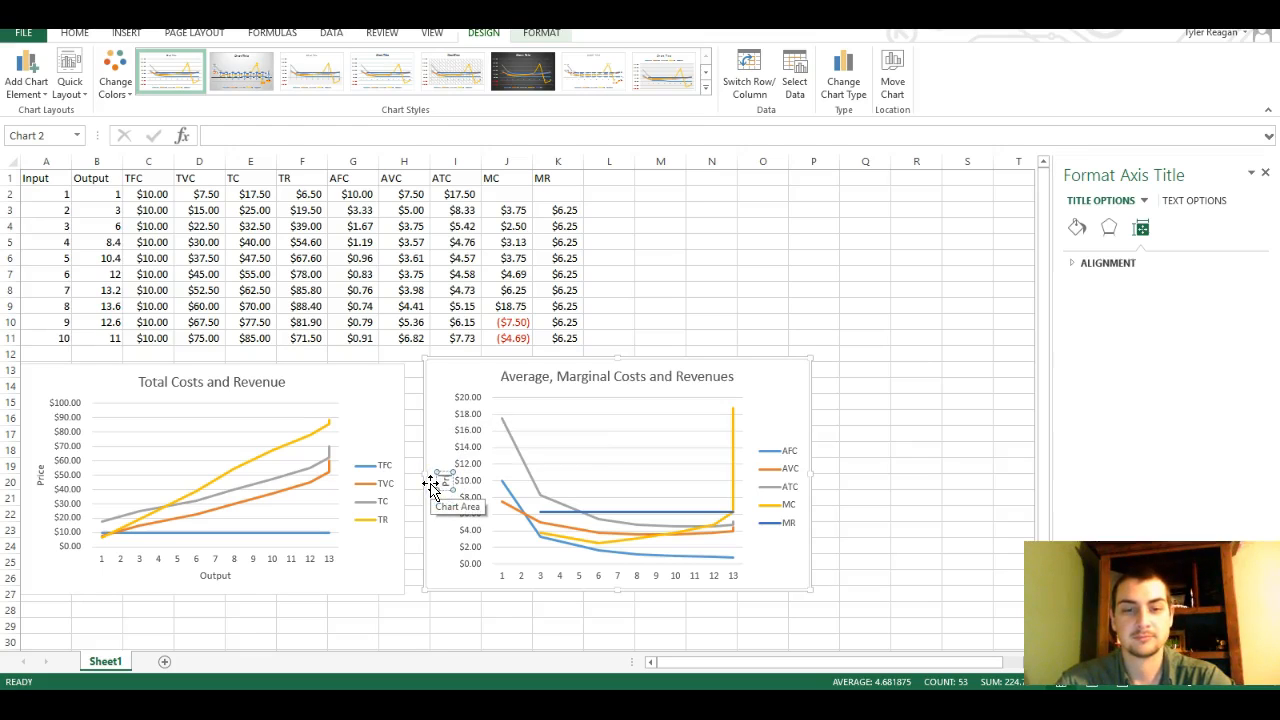
left_click(766, 417)
Add a primary horizontal axis title reading Output to the Average, Marginal Costs and Revenues chart
left_click(831, 372)
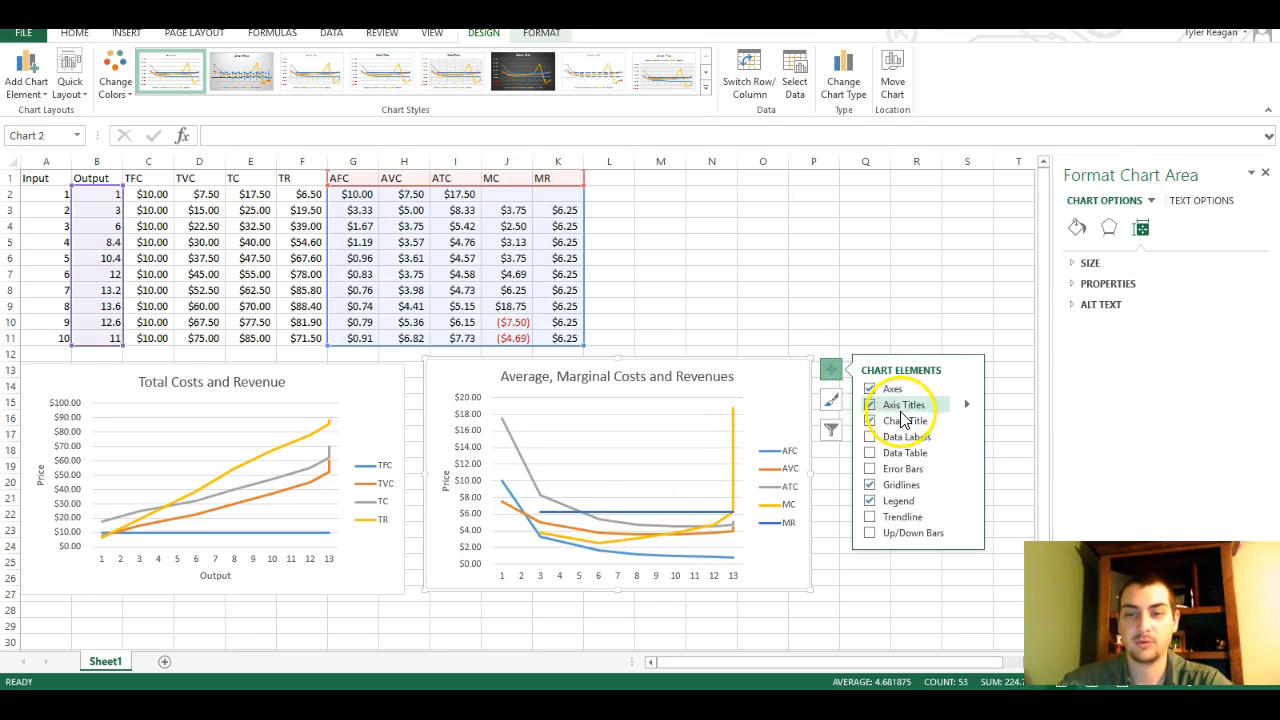
left_click(968, 406)
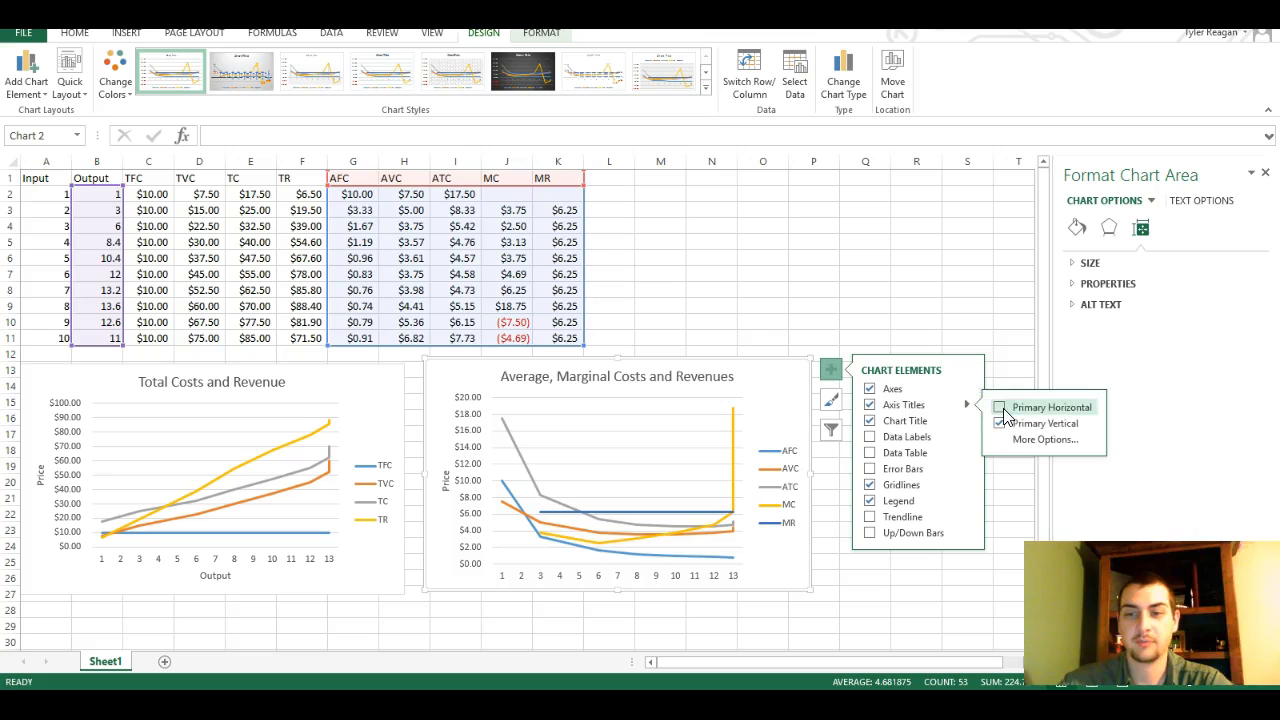
left_click(999, 407)
triple_click(628, 570)
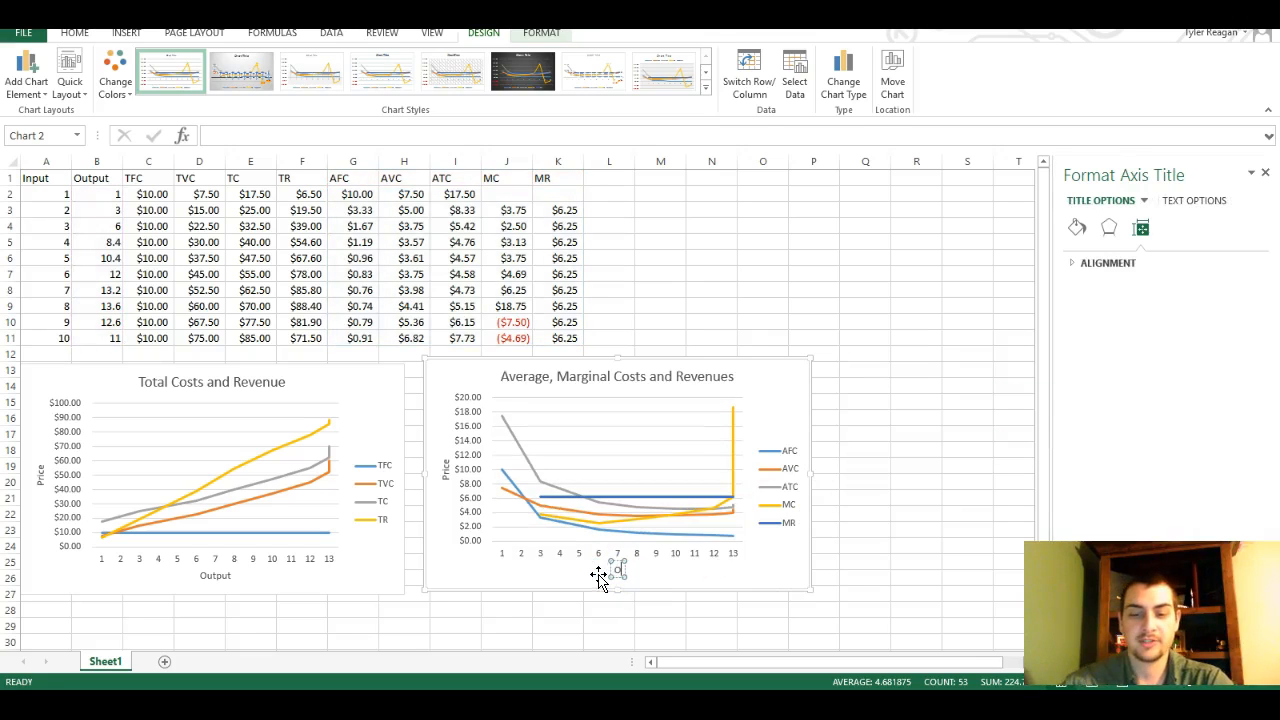
left_click(765, 588)
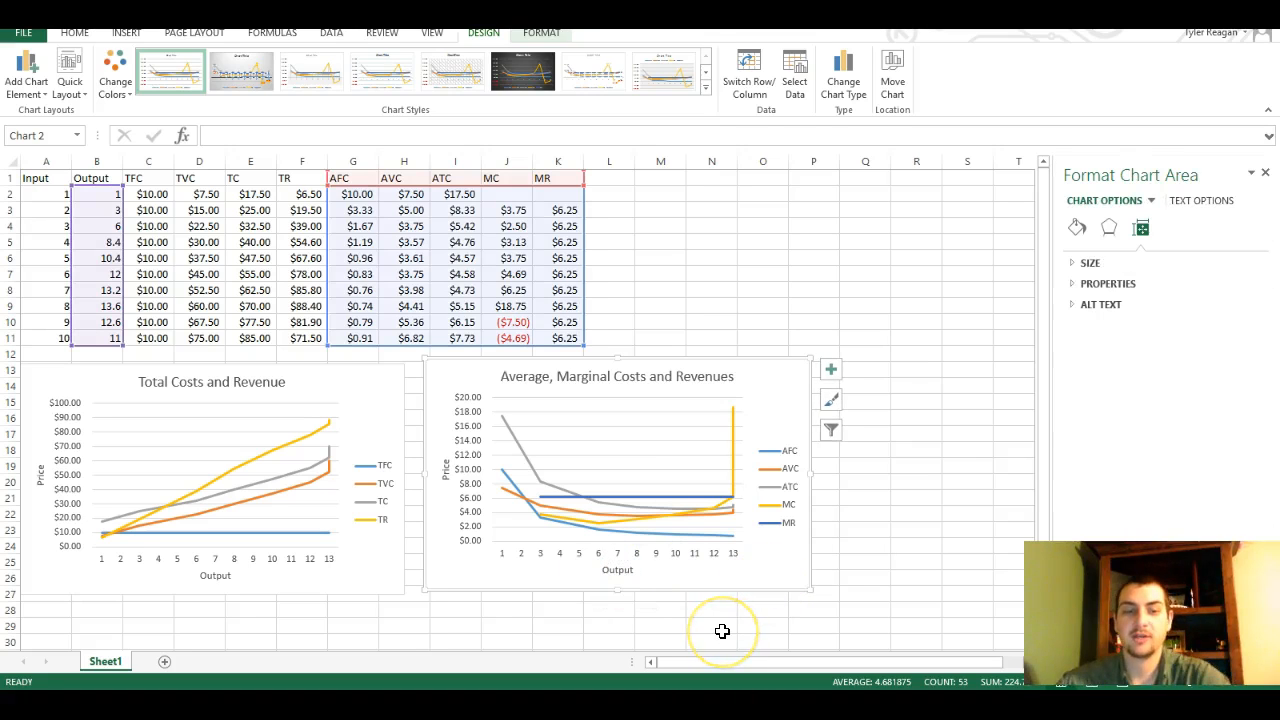